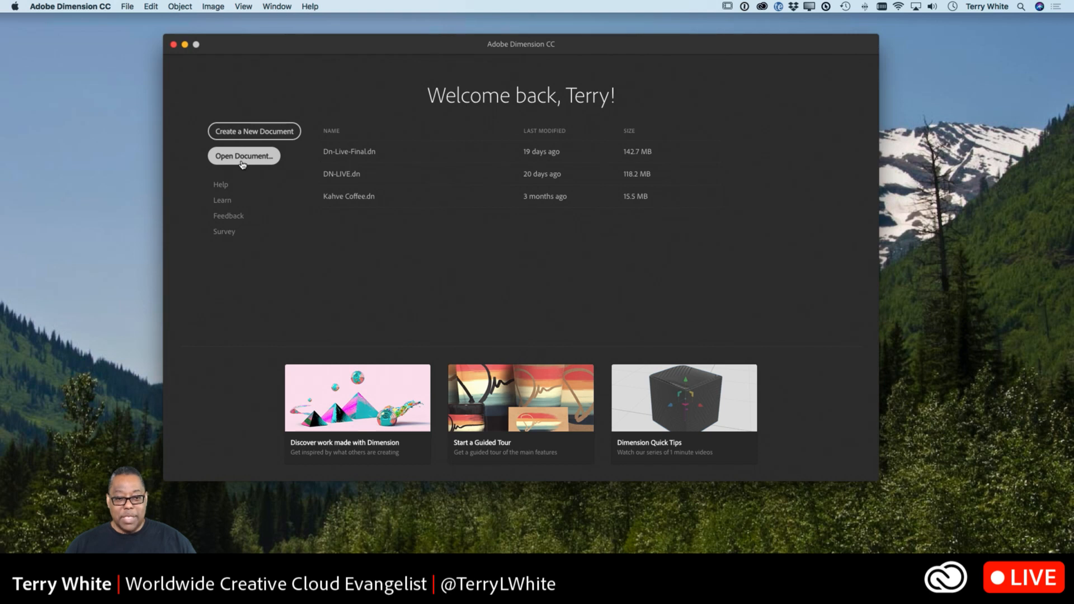
- Create a new document and look through the Models, Materials, Lights and Images categories of the starter assets
{"action": "left_click", "coordinate": [260, 133]}
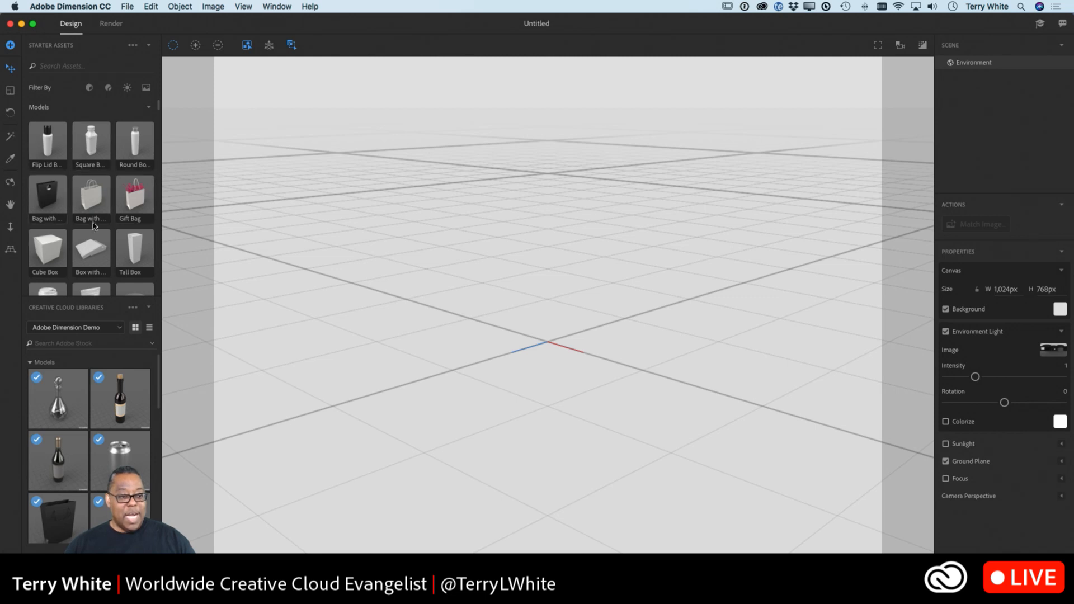
{"action": "scroll", "coordinate": [104, 226], "scroll_direction": "down", "scroll_amount": 1}
{"action": "scroll", "coordinate": [104, 220], "scroll_direction": "up", "scroll_amount": 1}
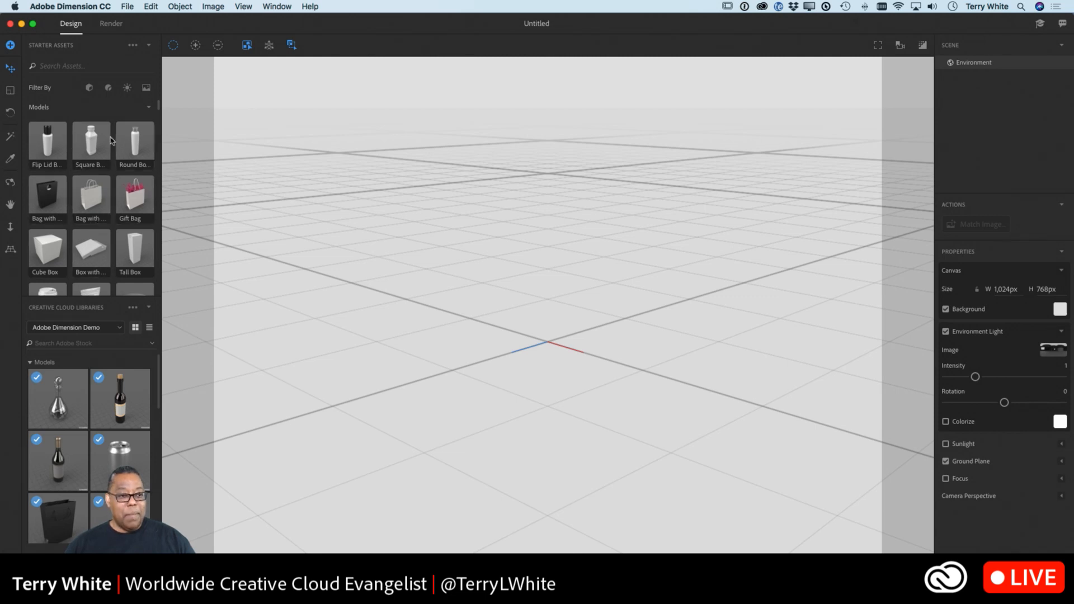
{"action": "left_click", "coordinate": [148, 108]}
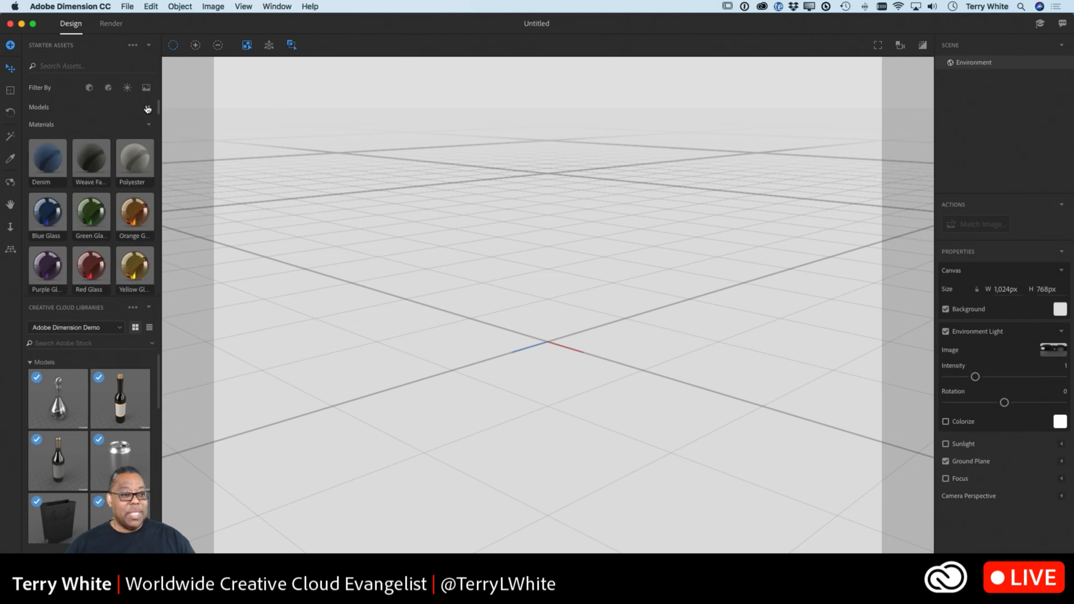
{"action": "left_click", "coordinate": [147, 126]}
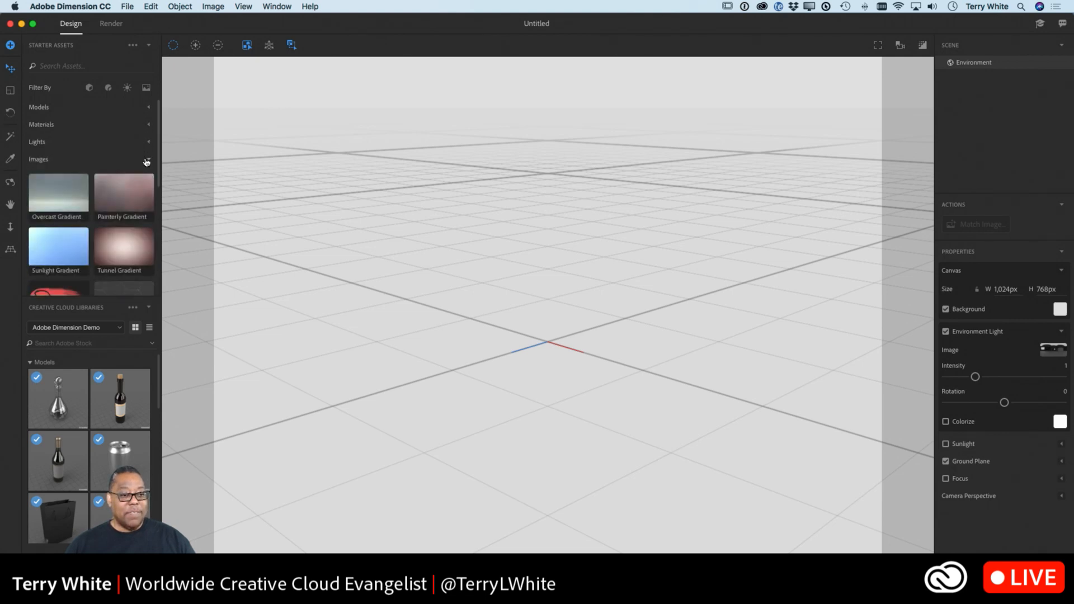
{"action": "left_click", "coordinate": [148, 143]}
{"action": "left_click", "coordinate": [148, 125]}
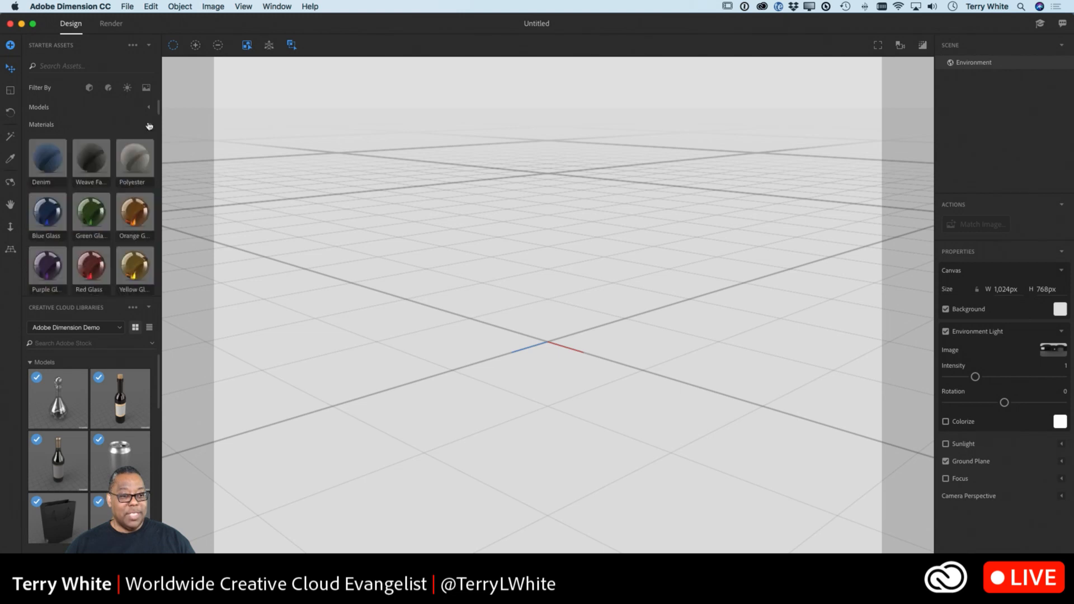
{"action": "left_click", "coordinate": [148, 107]}
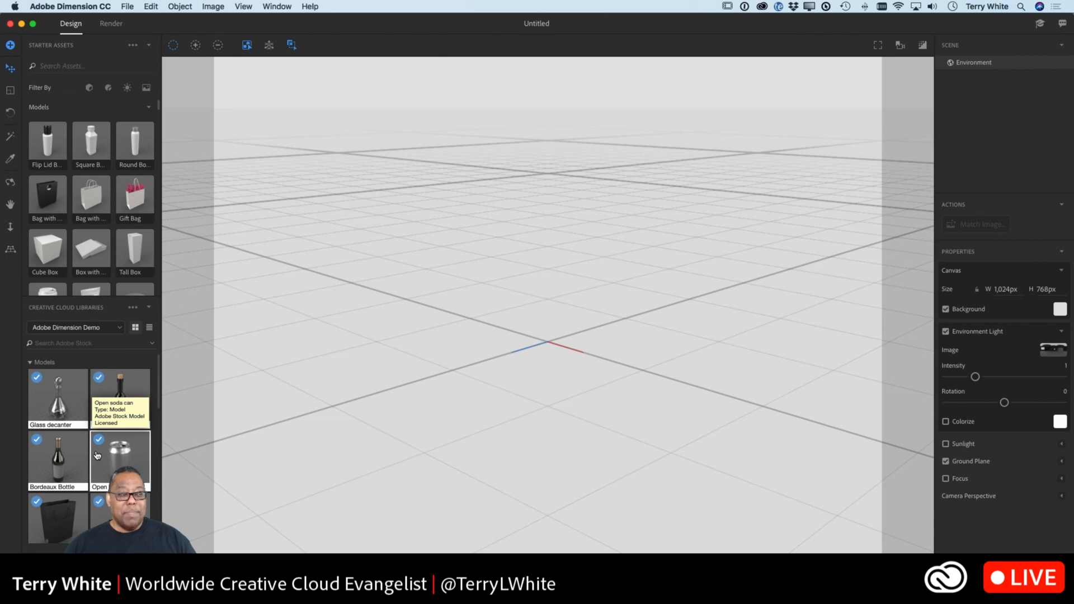
- Browse the Adobe Dimension Demo library and add its Open soda can model to the scene
{"action": "scroll", "coordinate": [98, 455], "scroll_direction": "down", "scroll_amount": 2}
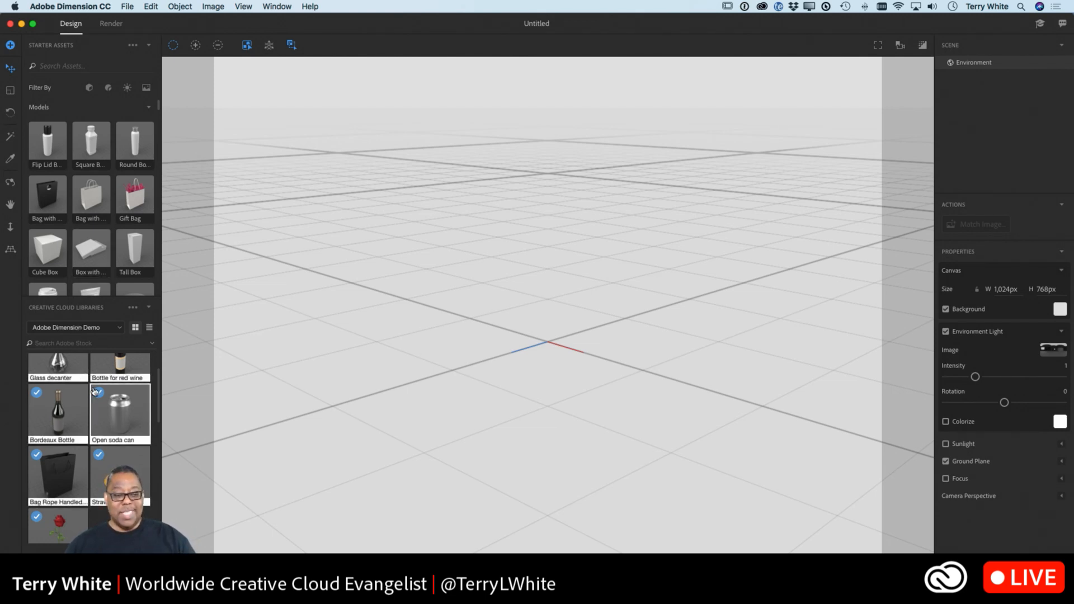
{"action": "scroll", "coordinate": [95, 389], "scroll_direction": "down", "scroll_amount": 5}
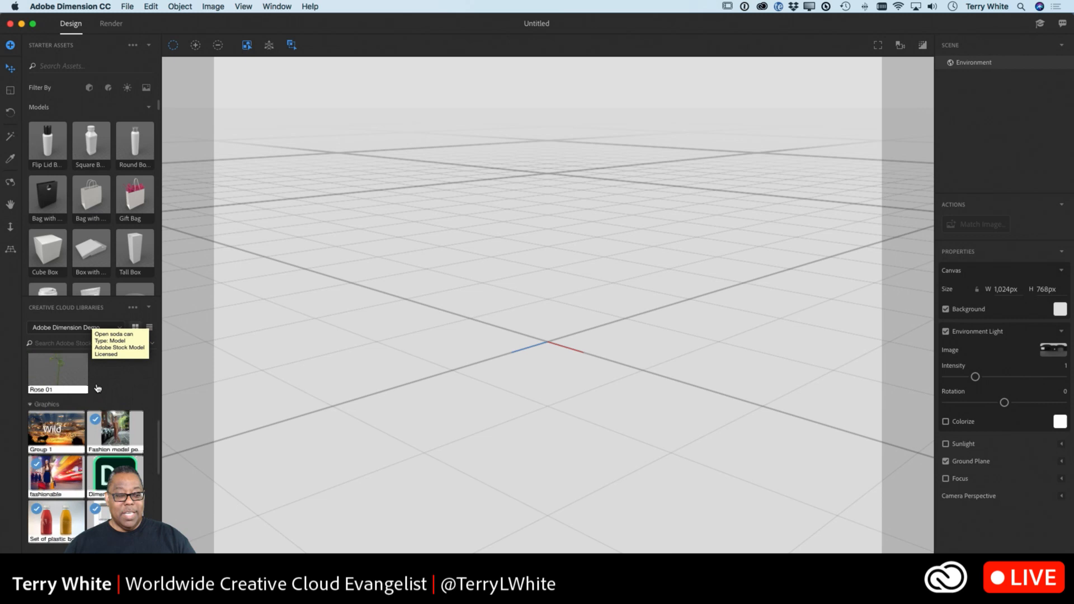
{"action": "scroll", "coordinate": [97, 389], "scroll_direction": "down", "scroll_amount": 2}
{"action": "scroll", "coordinate": [98, 387], "scroll_direction": "down", "scroll_amount": 2}
{"action": "scroll", "coordinate": [98, 387], "scroll_direction": "up", "scroll_amount": 8}
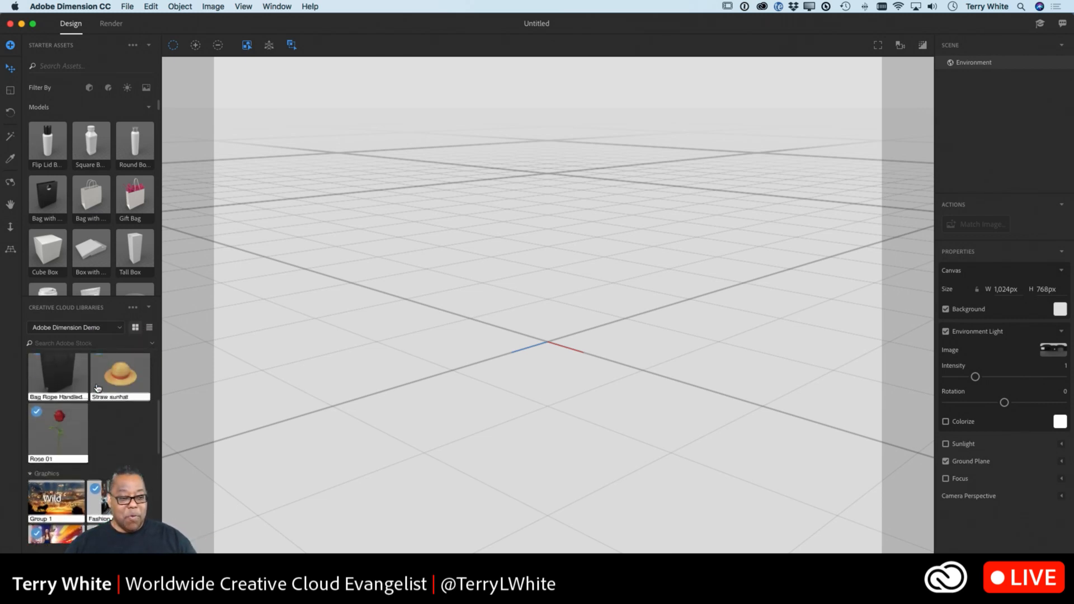
{"action": "scroll", "coordinate": [98, 388], "scroll_direction": "up", "scroll_amount": 3}
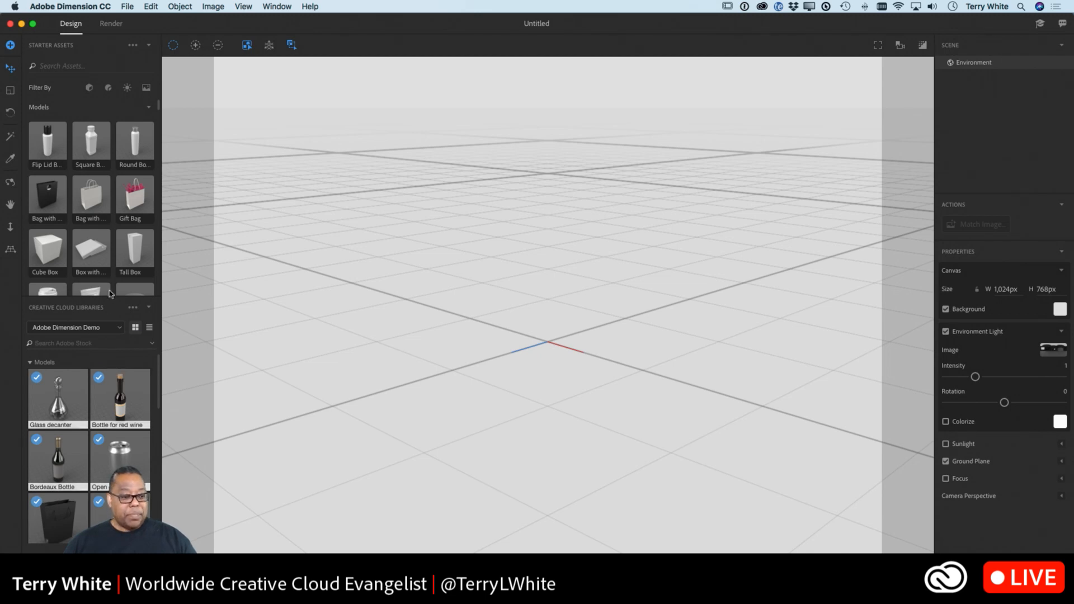
{"action": "left_click", "coordinate": [115, 460]}
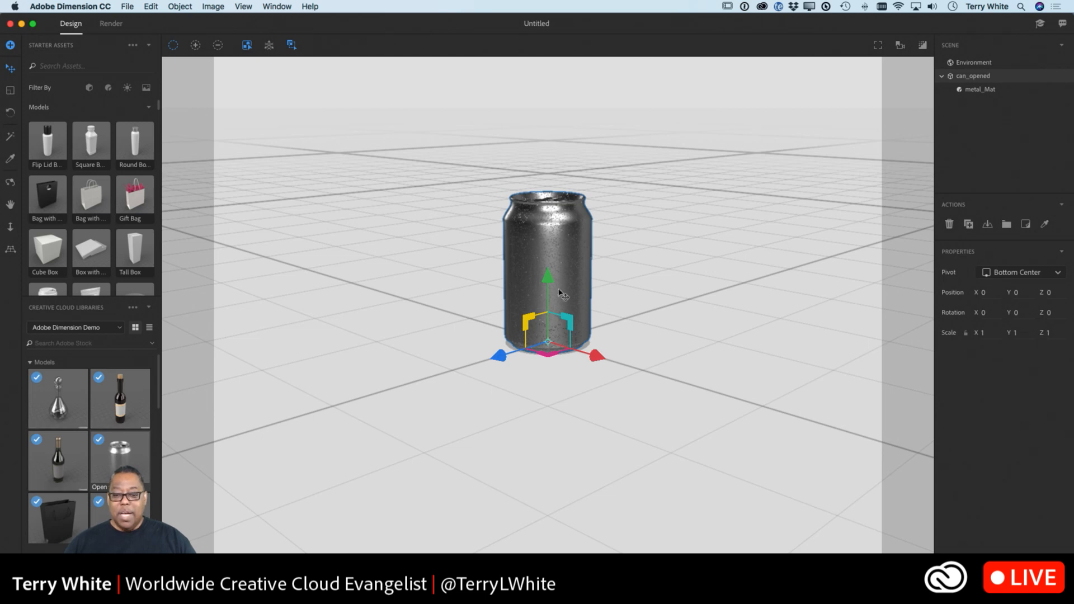
- Lower the horizon line so that it crosses the upper-middle part of the canvas, and return to the Select and Move tool
{"action": "left_click", "coordinate": [10, 248]}
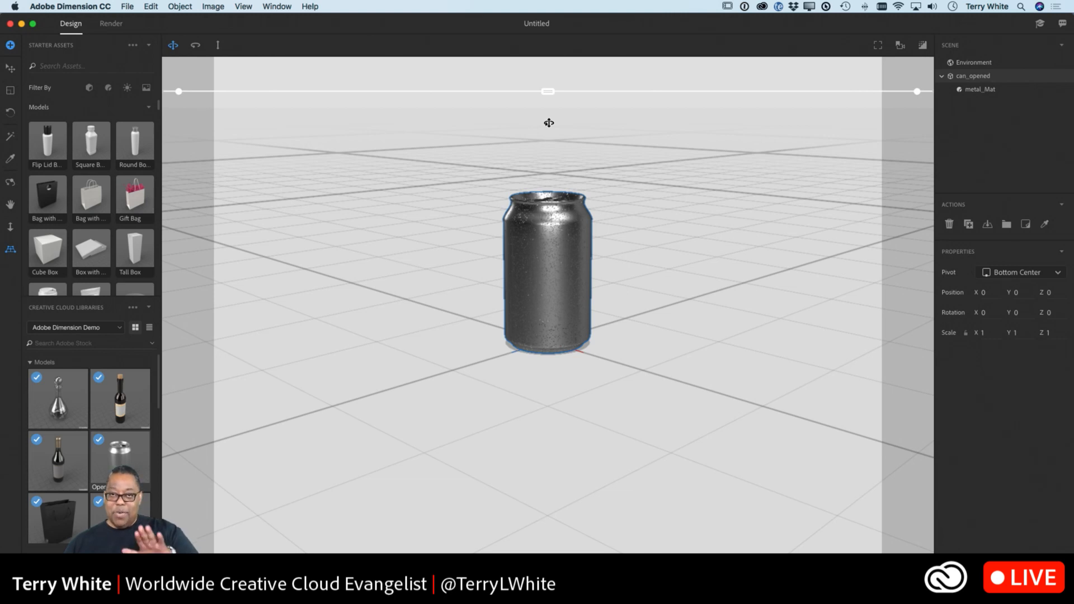
{"action": "left_click_drag", "start_coordinate": [548, 92], "coordinate": [547, 244]}
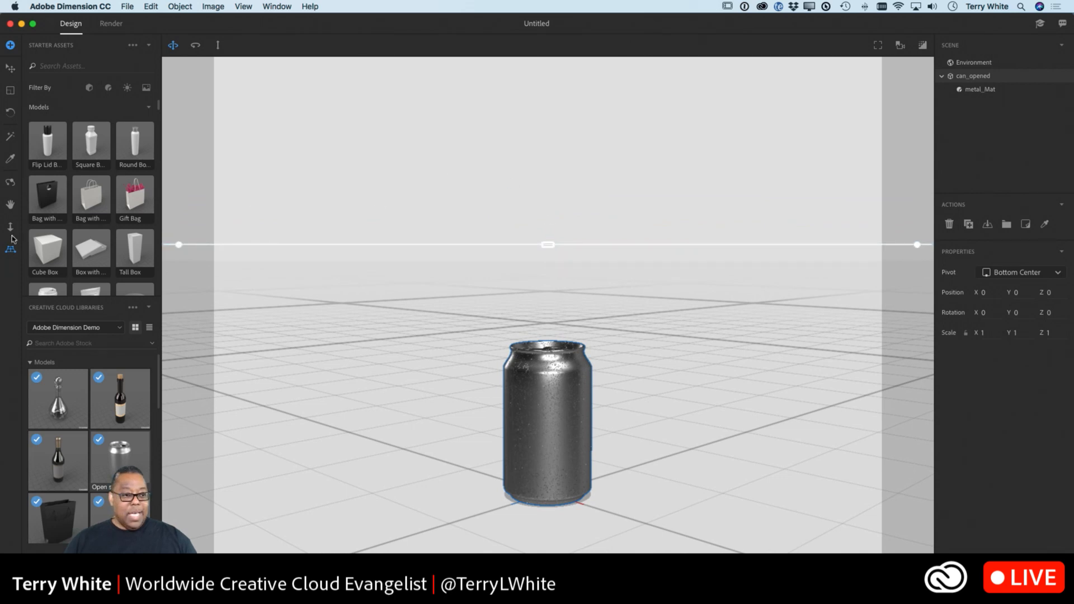
{"action": "left_click", "coordinate": [11, 68]}
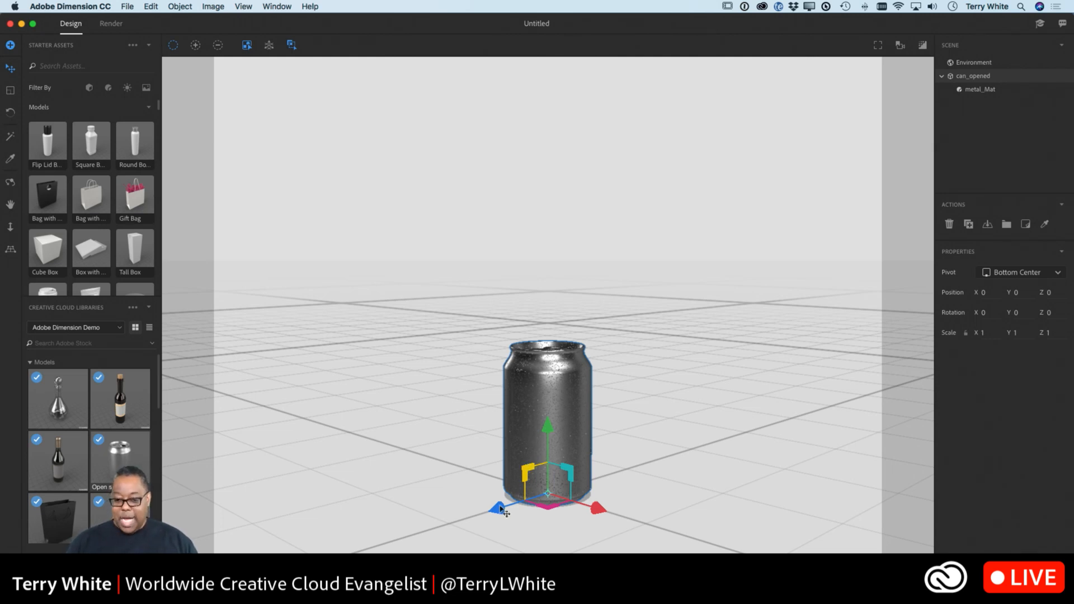
- Raise the soda can off the ground along the Y axis to about 13.1 and snap it back to the ground plane
{"action": "left_click_drag", "start_coordinate": [548, 432], "coordinate": [548, 281]}
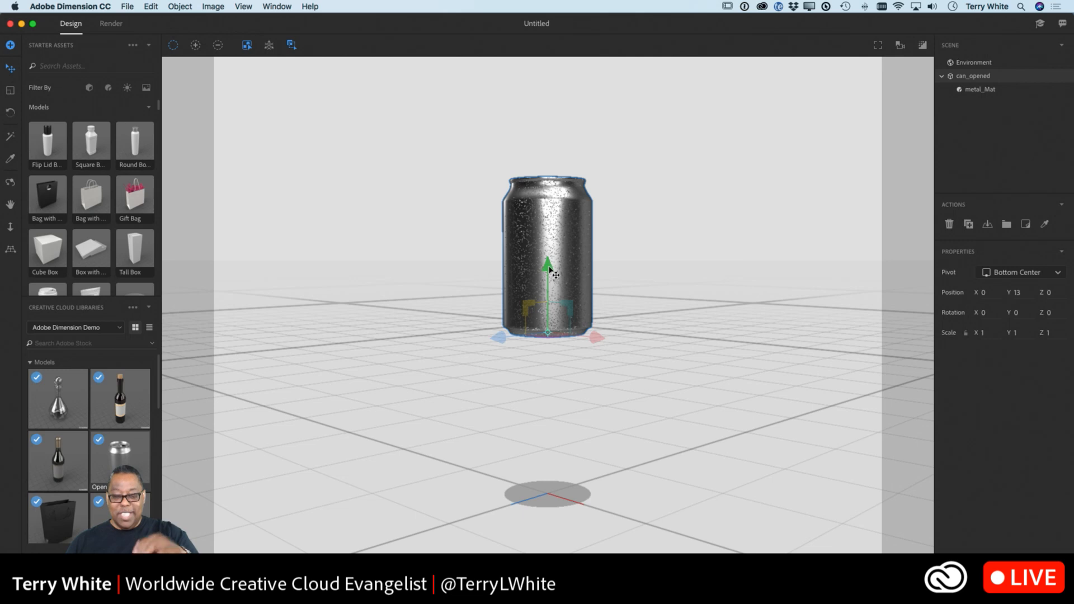
{"action": "left_click_drag", "start_coordinate": [553, 273], "coordinate": [554, 430]}
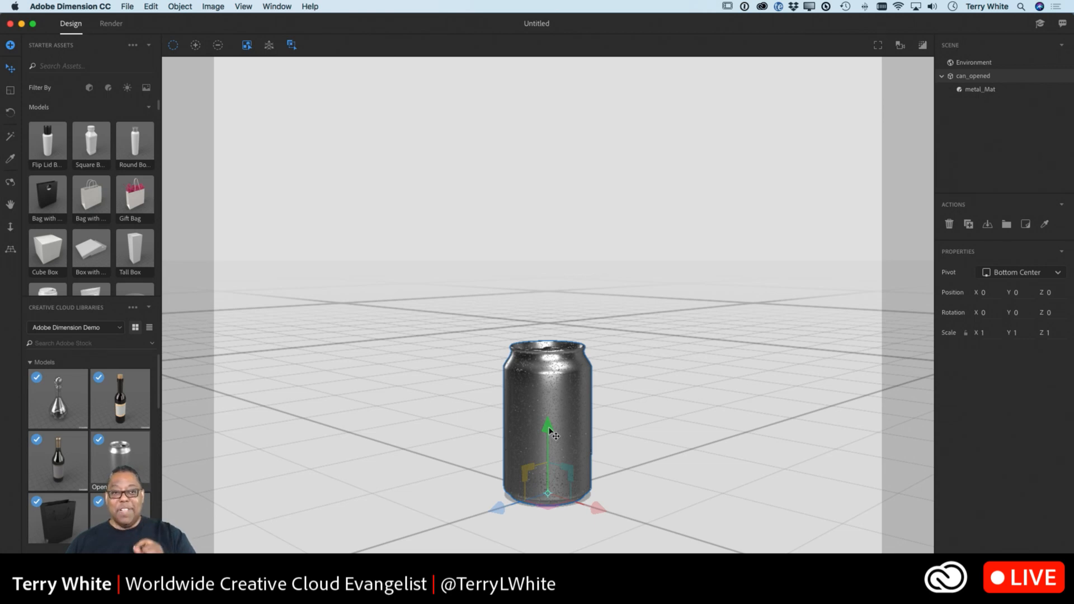
{"action": "left_click_drag", "start_coordinate": [550, 432], "coordinate": [550, 268]}
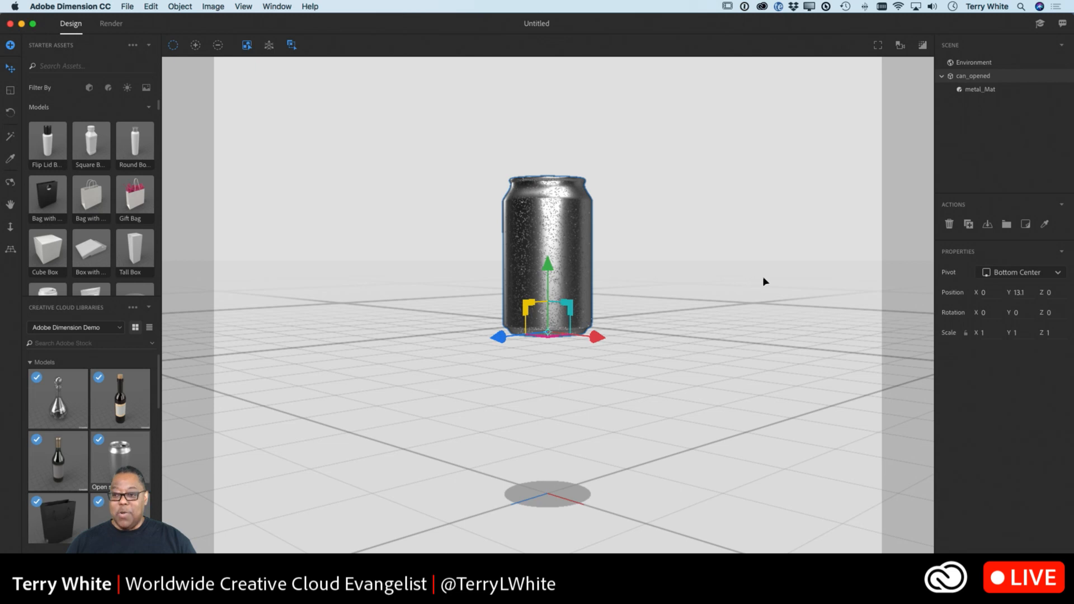
{"action": "left_click", "coordinate": [988, 225]}
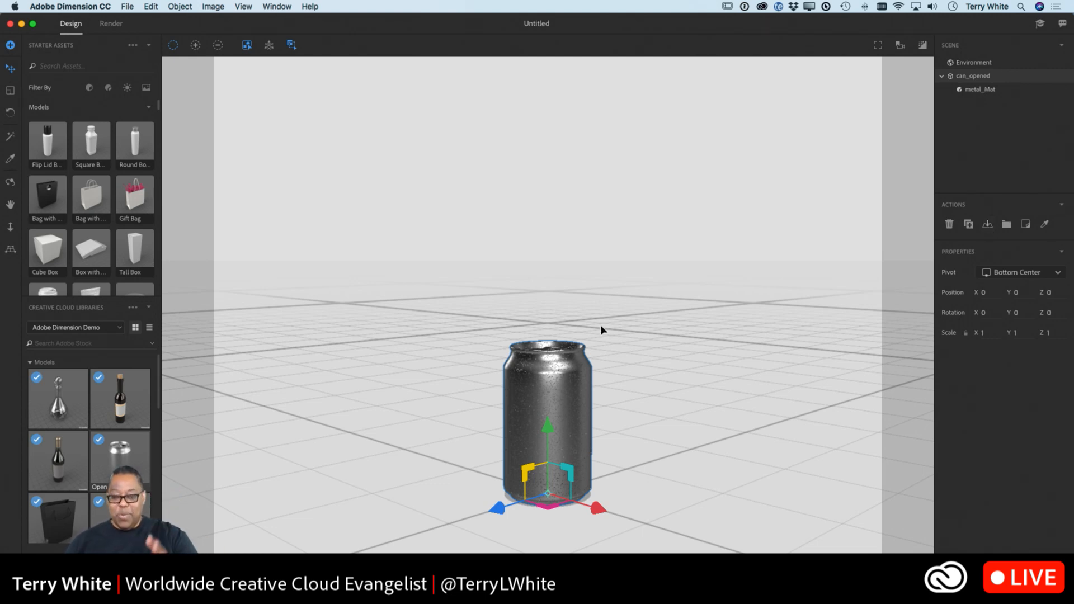
- Move the soda can to about X -19.6 and snap it to the ground plane
{"action": "left_click_drag", "start_coordinate": [568, 482], "coordinate": [423, 392]}
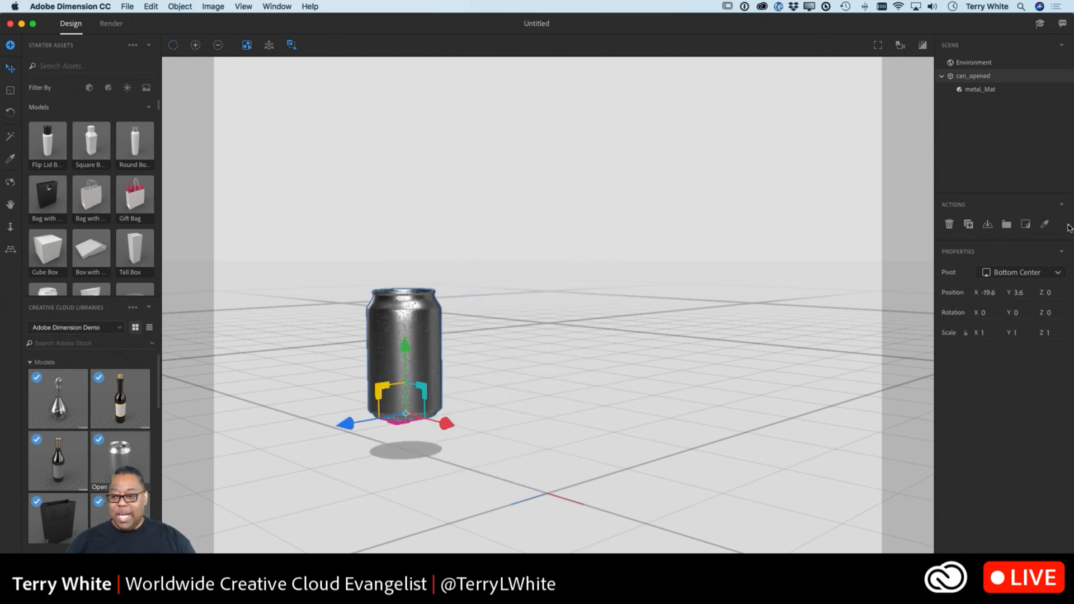
{"action": "left_click", "coordinate": [987, 224]}
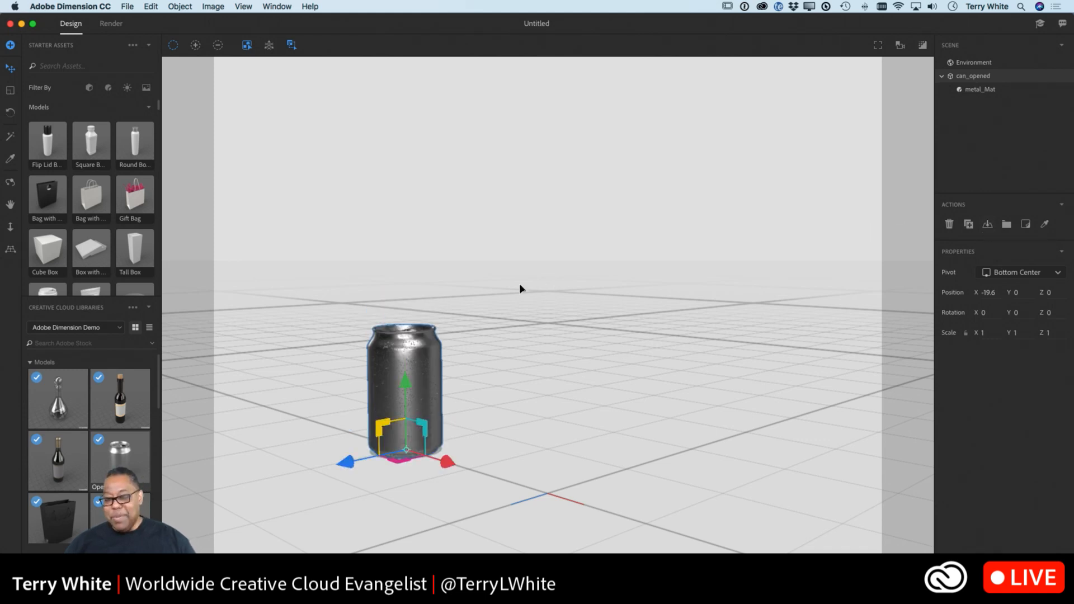
- Try tilting the soda can around its Z axis by about -11° and about -3.9°, and undo the rotation
{"action": "left_click", "coordinate": [9, 114]}
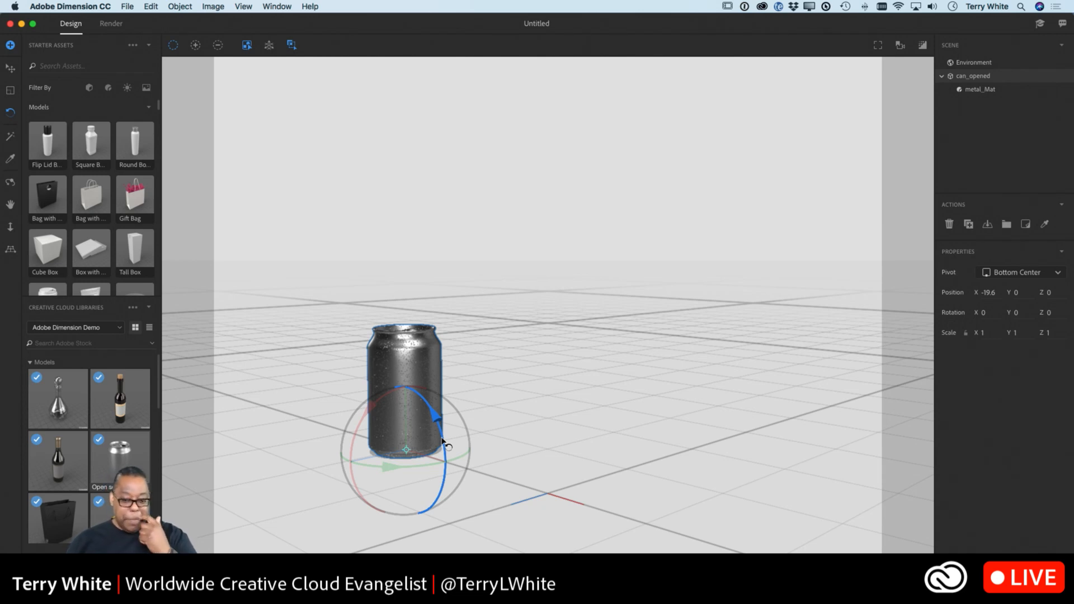
{"action": "left_click_drag", "start_coordinate": [444, 442], "coordinate": [442, 453]}
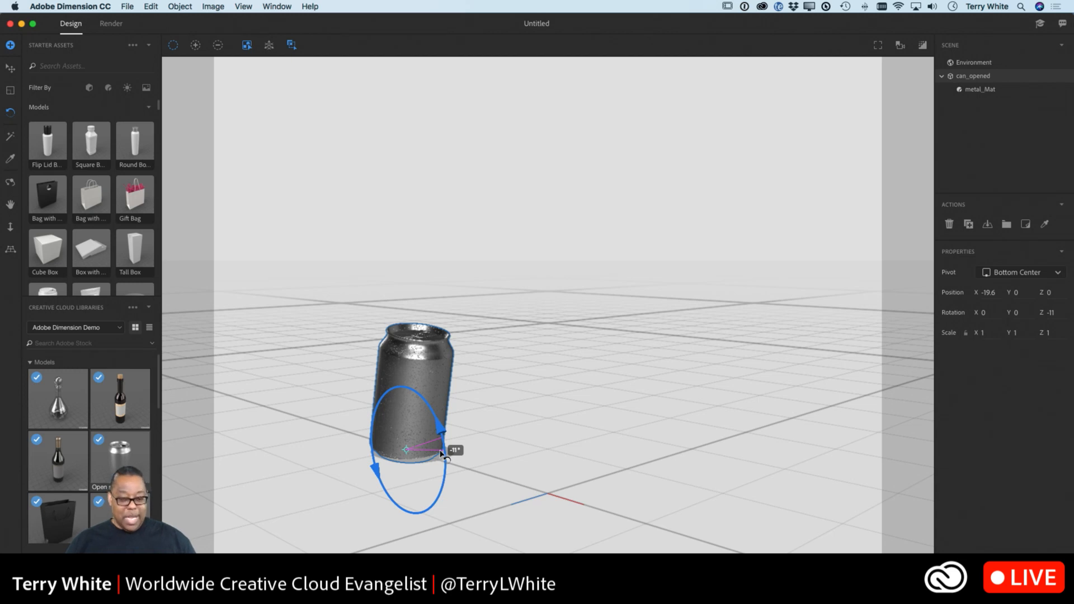
{"action": "mouse_move", "coordinate": [441, 453]}
{"action": "left_mouse_down"}
{"action": "mouse_move", "coordinate": [442, 503]}
{"action": "mouse_move", "coordinate": [434, 438]}
{"action": "mouse_move", "coordinate": [414, 404]}
{"action": "mouse_move", "coordinate": [438, 442]}
{"action": "mouse_move", "coordinate": [434, 460]}
{"action": "mouse_move", "coordinate": [435, 446]}
{"action": "left_mouse_up"}
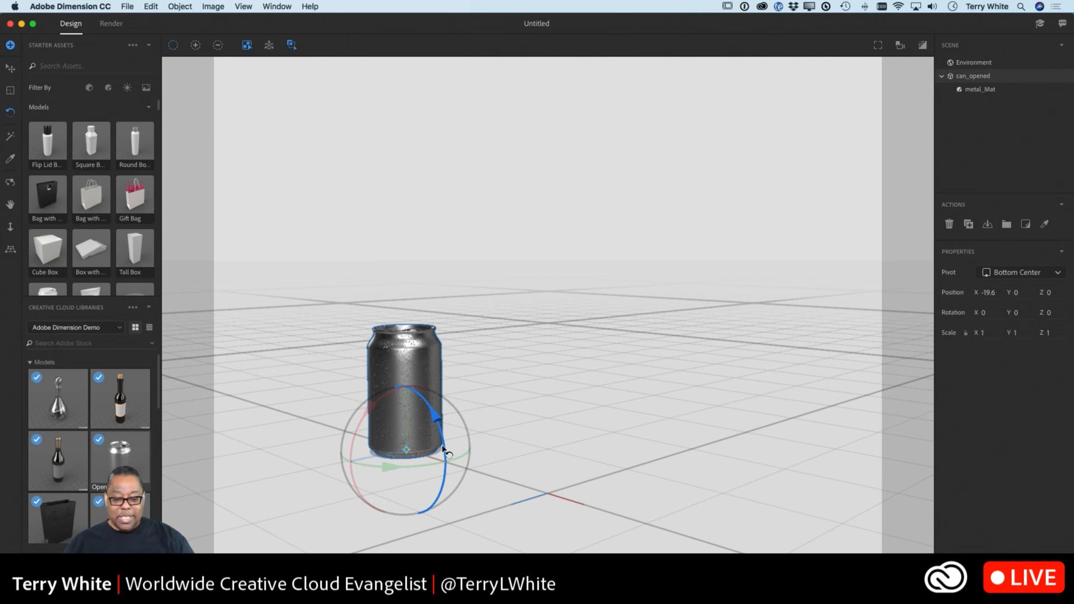
{"action": "mouse_move", "coordinate": [443, 449]}
{"action": "left_mouse_down"}
{"action": "mouse_move", "coordinate": [443, 432]}
{"action": "mouse_move", "coordinate": [446, 446]}
{"action": "left_mouse_up"}
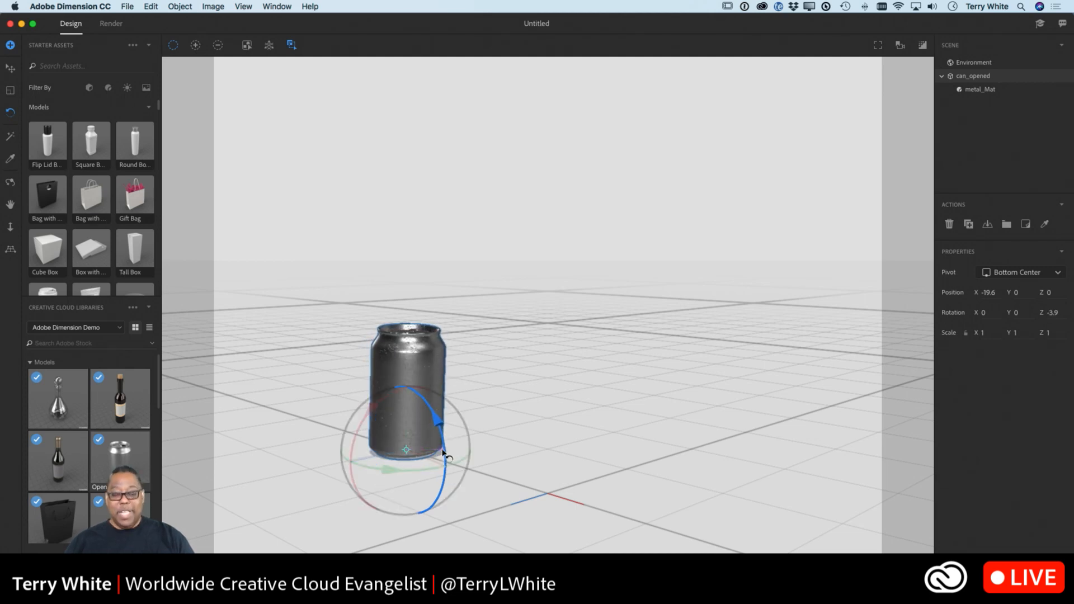
{"action": "key", "text": "super+z"}
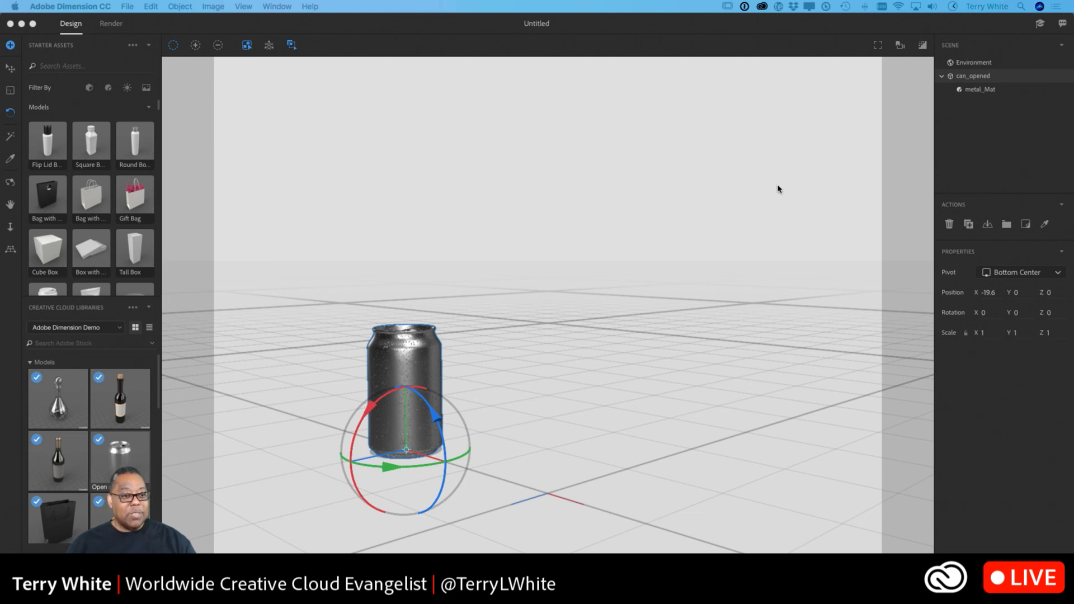
- Add the Round Bottle starter model and place it on the ground plane at about X -2.6, Z -26.8
{"action": "left_click", "coordinate": [135, 149]}
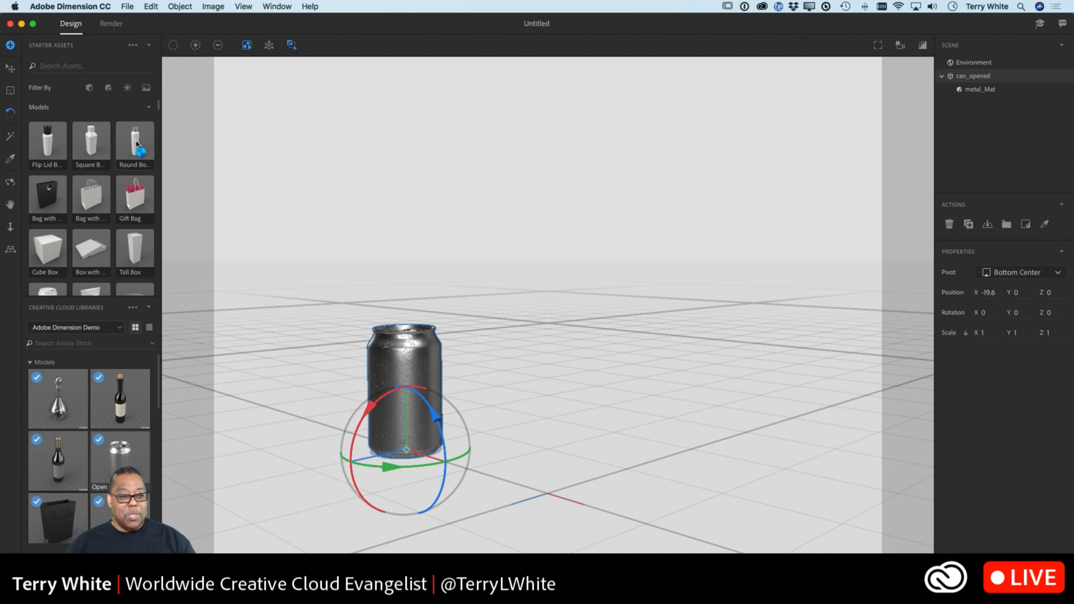
{"action": "left_click", "coordinate": [137, 150]}
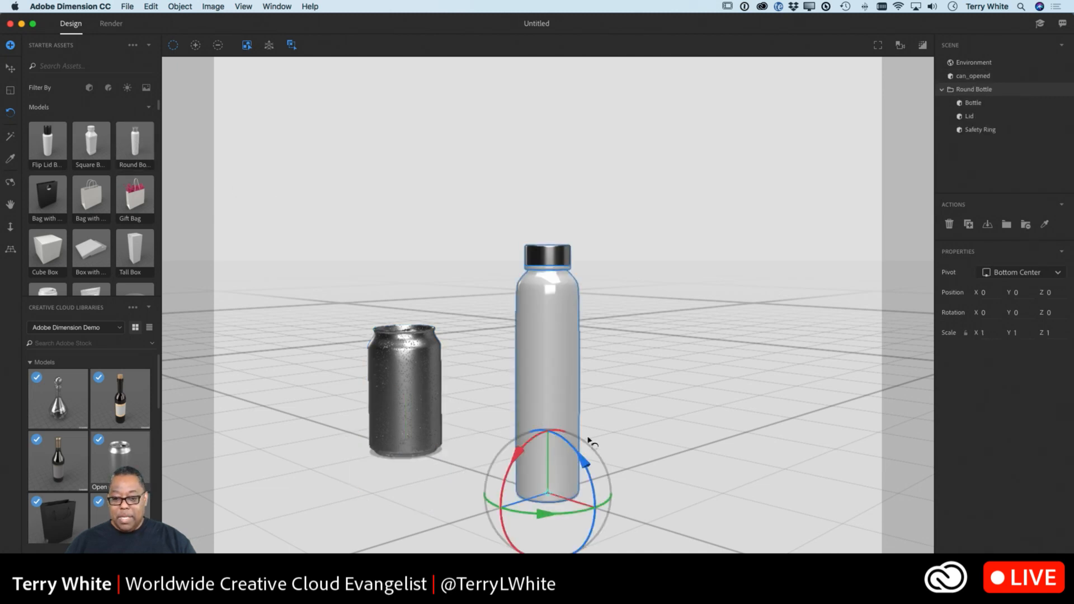
{"action": "left_click", "coordinate": [10, 68]}
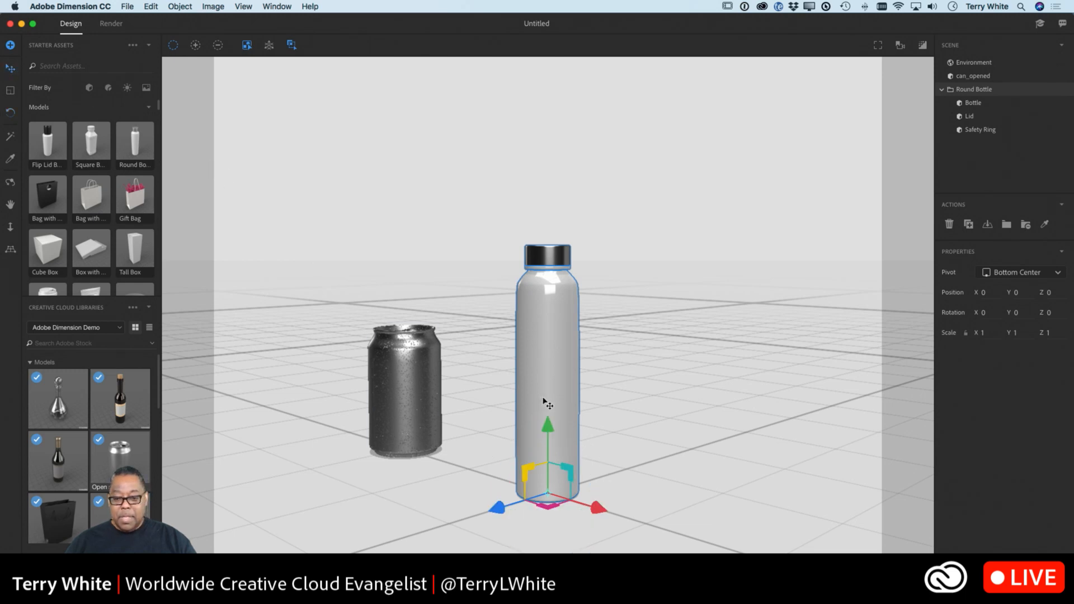
{"action": "left_click_drag", "start_coordinate": [550, 429], "coordinate": [554, 382]}
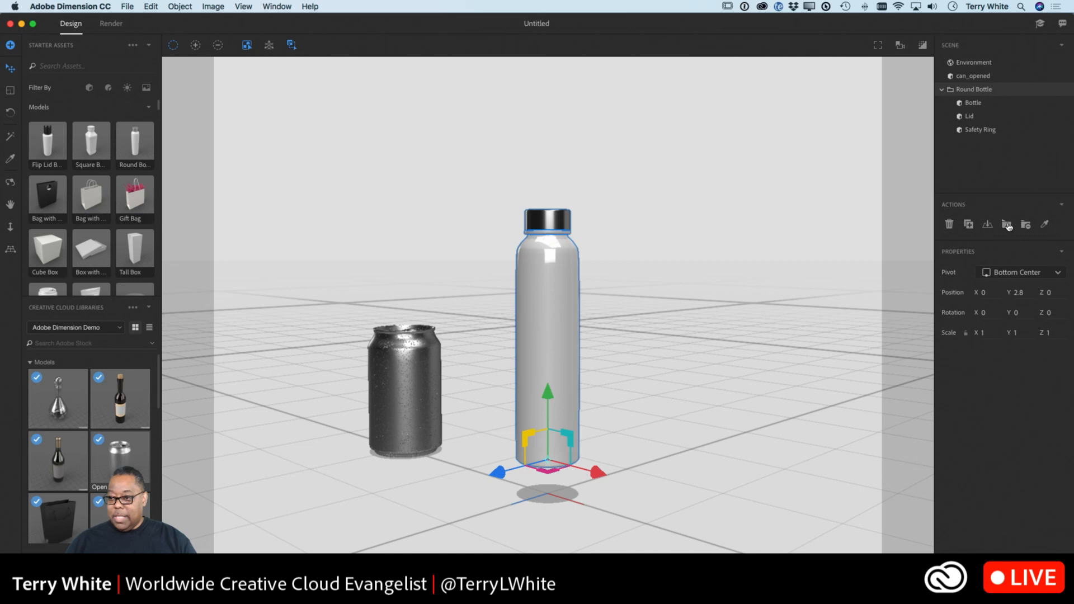
{"action": "left_click", "coordinate": [987, 224]}
{"action": "left_click_drag", "start_coordinate": [556, 356], "coordinate": [728, 324]}
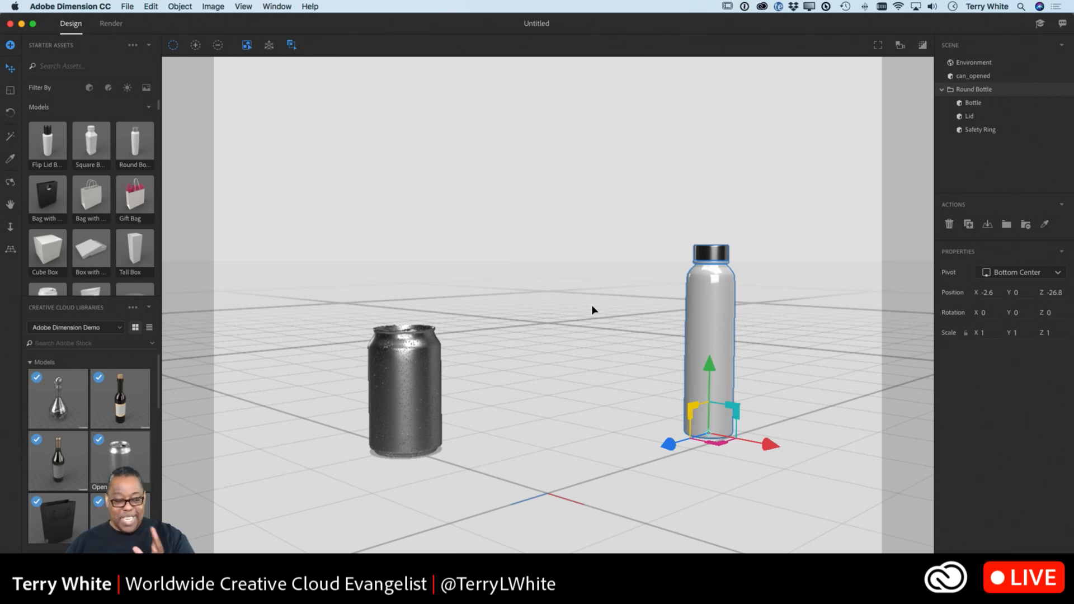
- Try the library's light blue color on the scene background and undo it
{"action": "scroll", "coordinate": [88, 380], "scroll_direction": "down", "scroll_amount": 5}
{"action": "scroll", "coordinate": [86, 392], "scroll_direction": "down", "scroll_amount": 5}
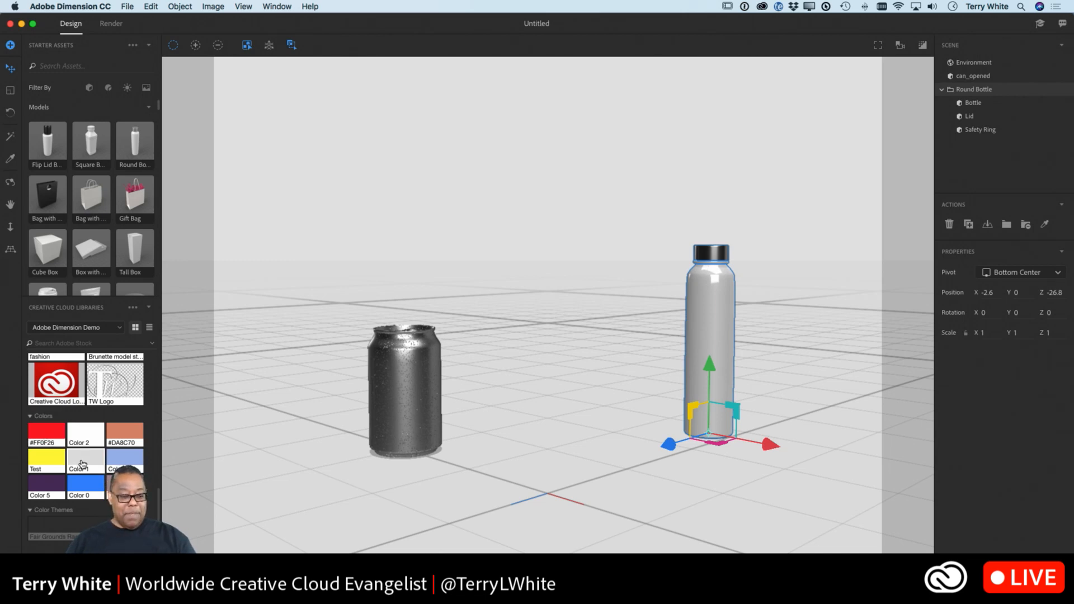
{"action": "left_click_drag", "start_coordinate": [120, 466], "coordinate": [276, 467]}
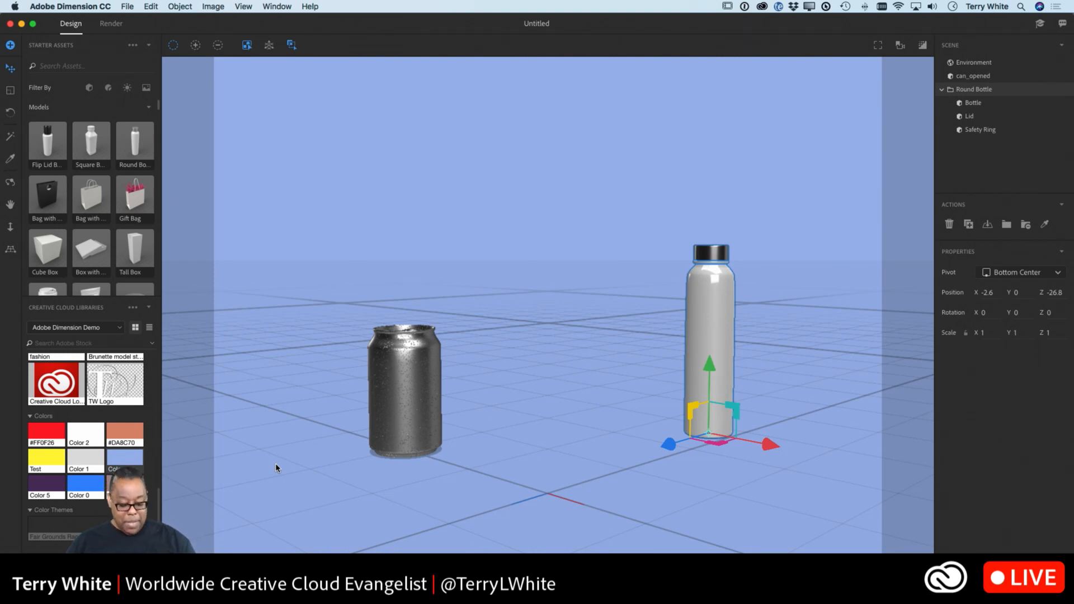
{"action": "key", "text": "super+z"}
- Apply the library color #FF0F26 to the whole round bottle and replace it with #DA8C70
{"action": "left_click_drag", "start_coordinate": [42, 435], "coordinate": [704, 368]}
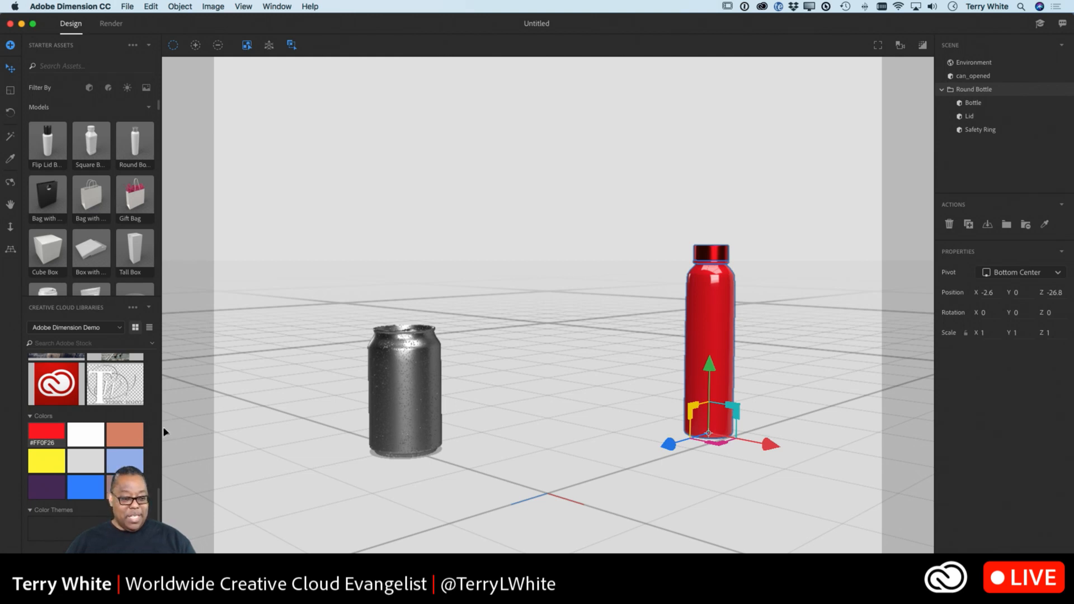
{"action": "left_click_drag", "start_coordinate": [125, 434], "coordinate": [727, 246]}
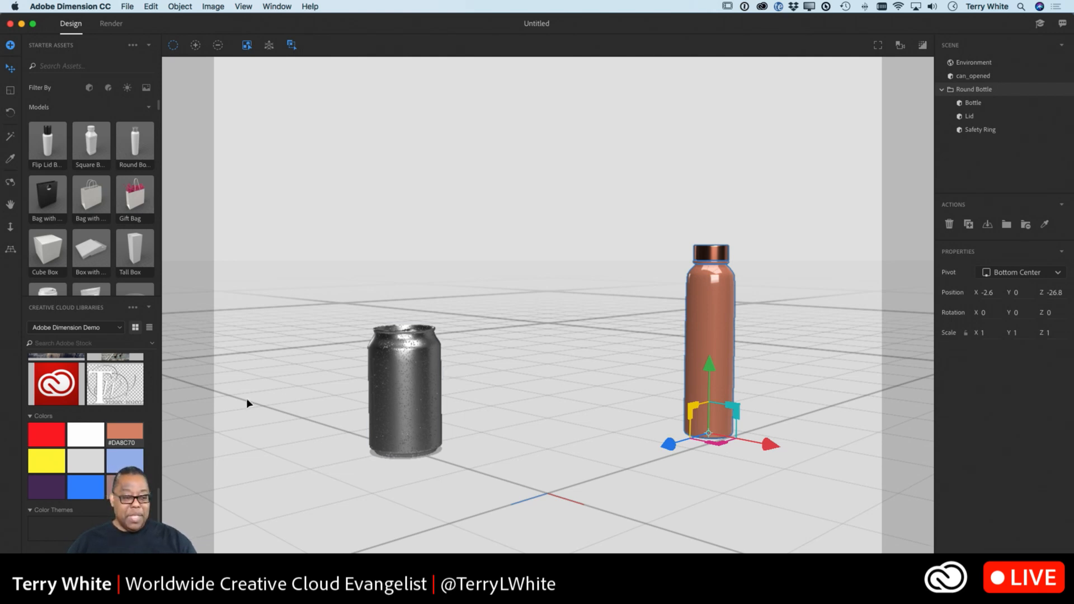
{"action": "scroll", "coordinate": [70, 417], "scroll_direction": "up", "scroll_amount": 10}
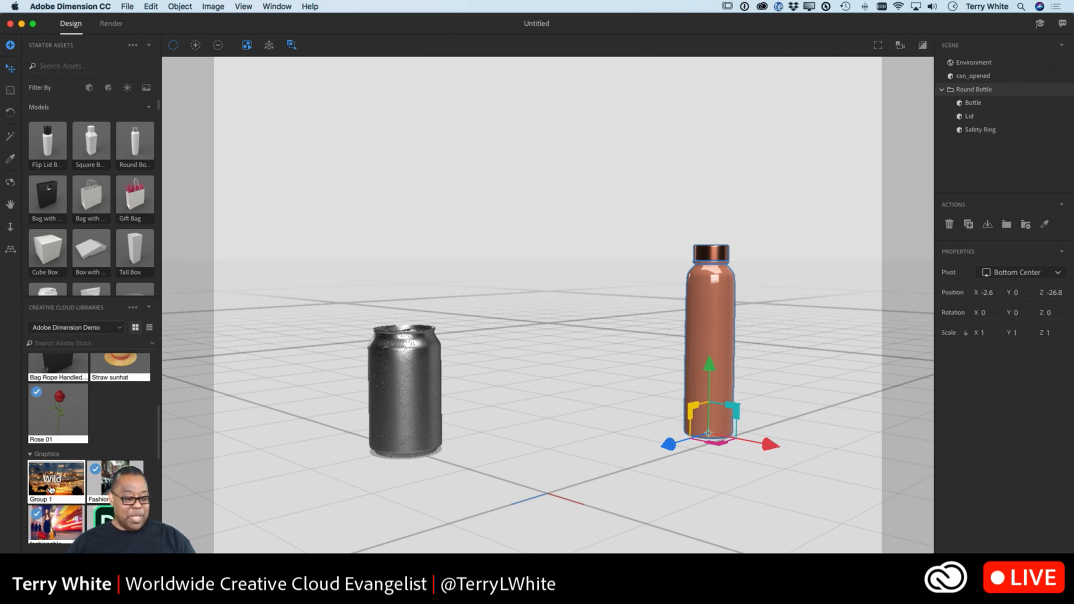
- Apply the library graphic Group 1 to the soda can as a decal and scale it to 20% so it covers the can
{"action": "mouse_move", "coordinate": [51, 488]}
{"action": "left_mouse_down"}
{"action": "mouse_move", "coordinate": [179, 476]}
{"action": "mouse_move", "coordinate": [361, 434]}
{"action": "mouse_move", "coordinate": [386, 406]}
{"action": "mouse_move", "coordinate": [398, 440]}
{"action": "left_mouse_up"}
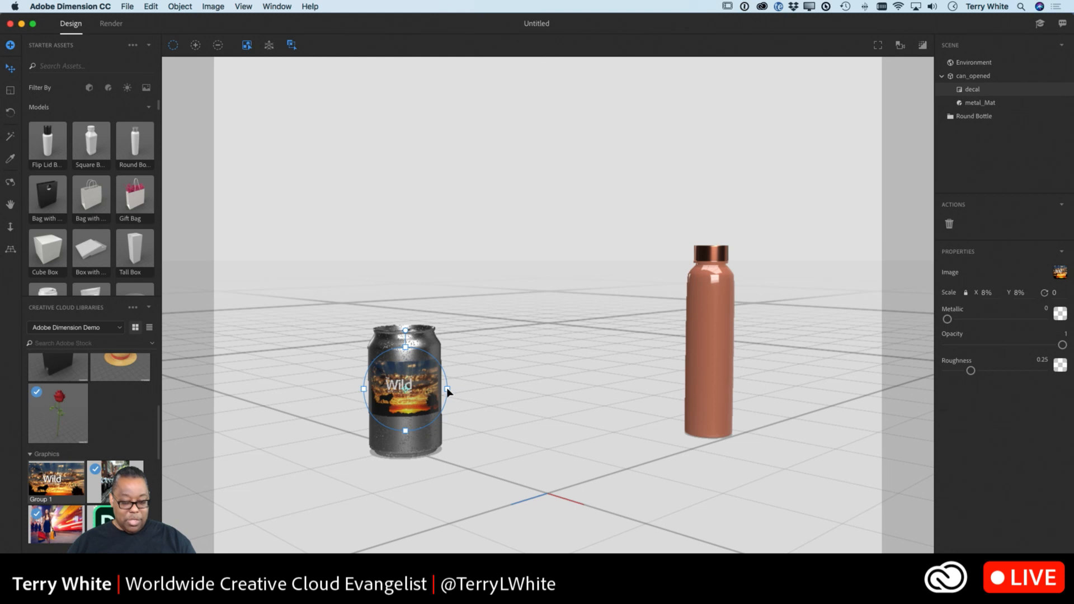
{"action": "left_click_drag", "start_coordinate": [447, 389], "coordinate": [513, 396]}
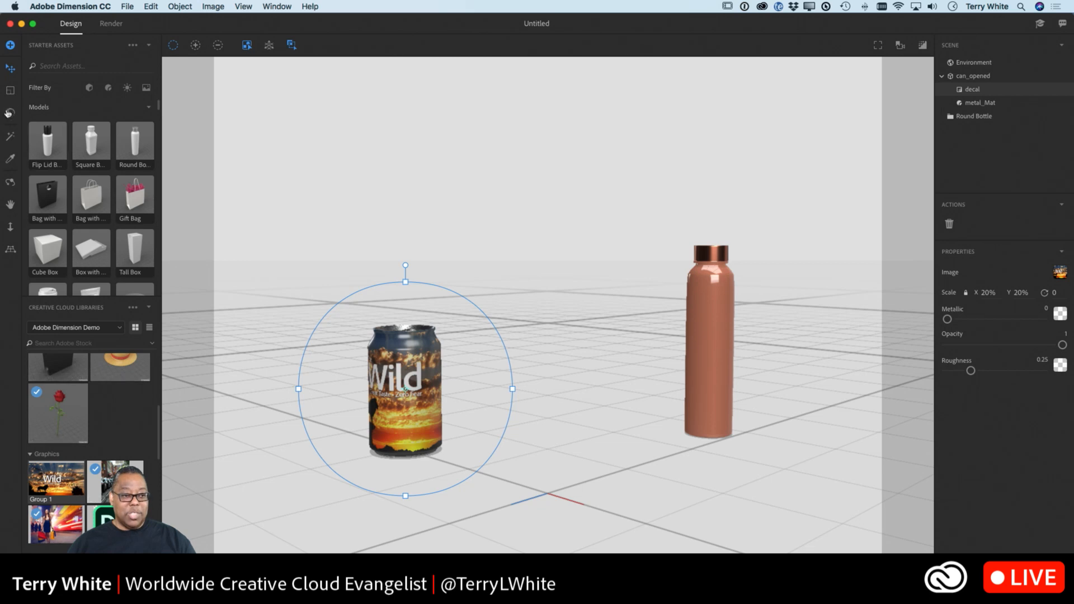
{"action": "left_click", "coordinate": [277, 305]}
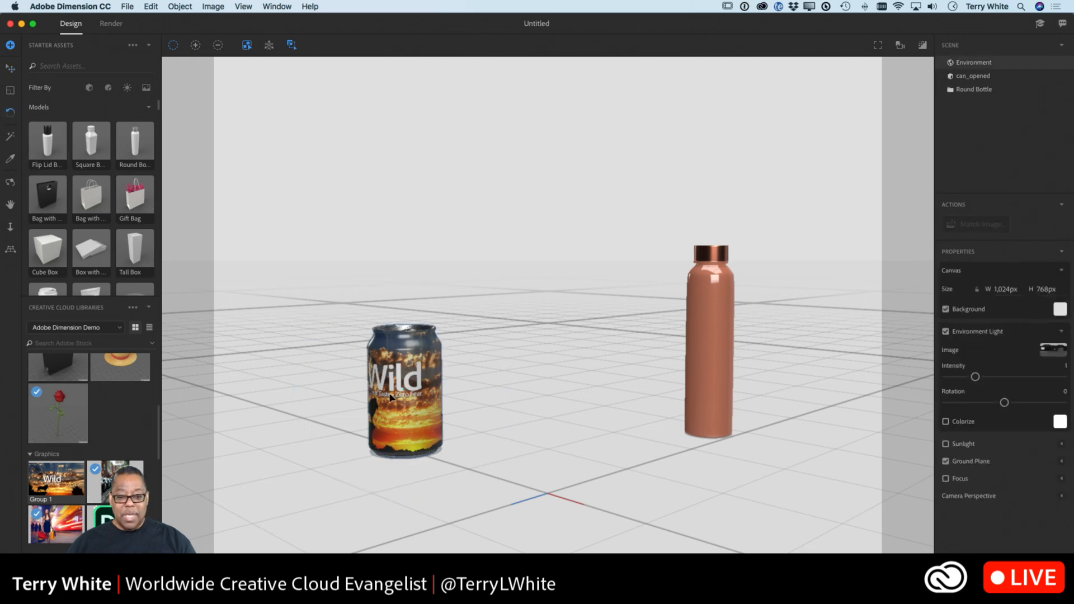
- Rotate the soda can around its Y axis to about 33°
{"action": "left_click", "coordinate": [398, 415]}
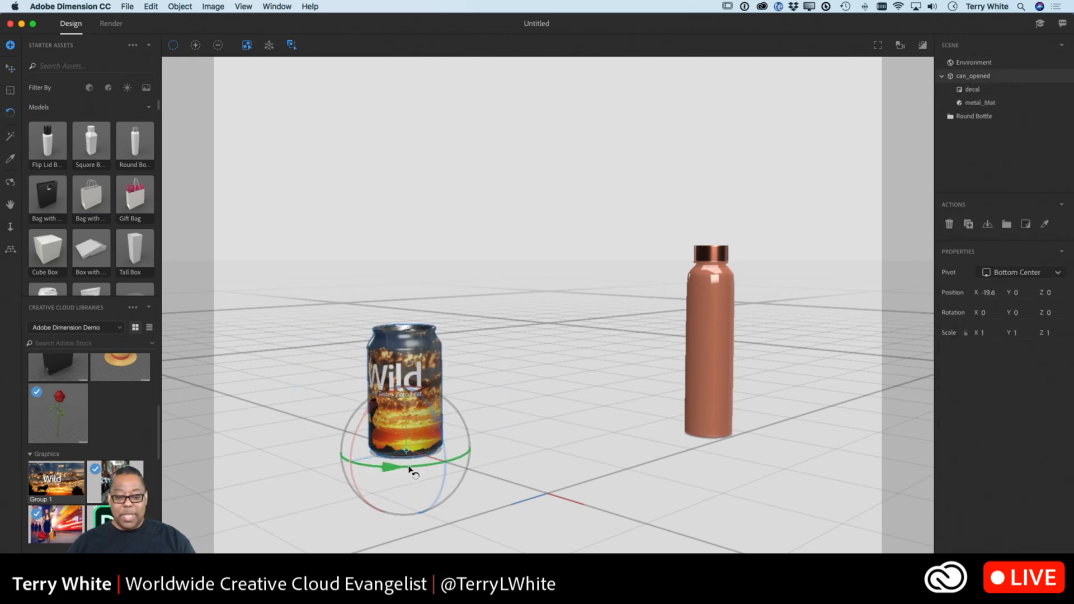
{"action": "left_click_drag", "start_coordinate": [412, 468], "coordinate": [444, 471]}
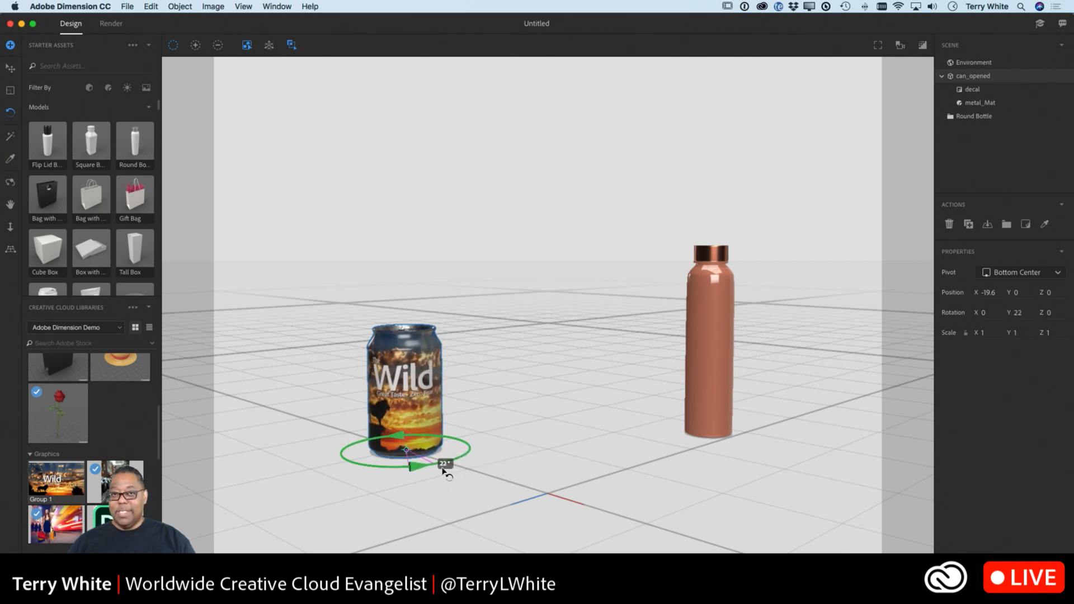
{"action": "mouse_move", "coordinate": [444, 472]}
{"action": "left_mouse_down"}
{"action": "mouse_move", "coordinate": [321, 463]}
{"action": "mouse_move", "coordinate": [472, 456]}
{"action": "mouse_move", "coordinate": [415, 465]}
{"action": "mouse_move", "coordinate": [444, 463]}
{"action": "left_mouse_up"}
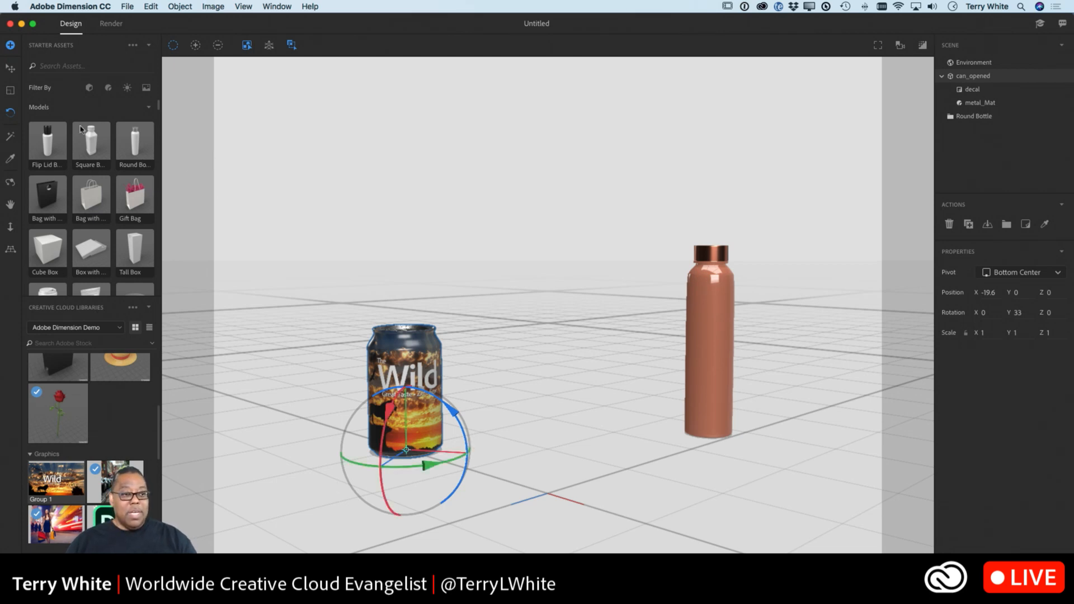
- Open the can decal's image for editing in Photoshop and move the Photoshop window aside so the can stays in view
{"action": "left_click", "coordinate": [10, 68]}
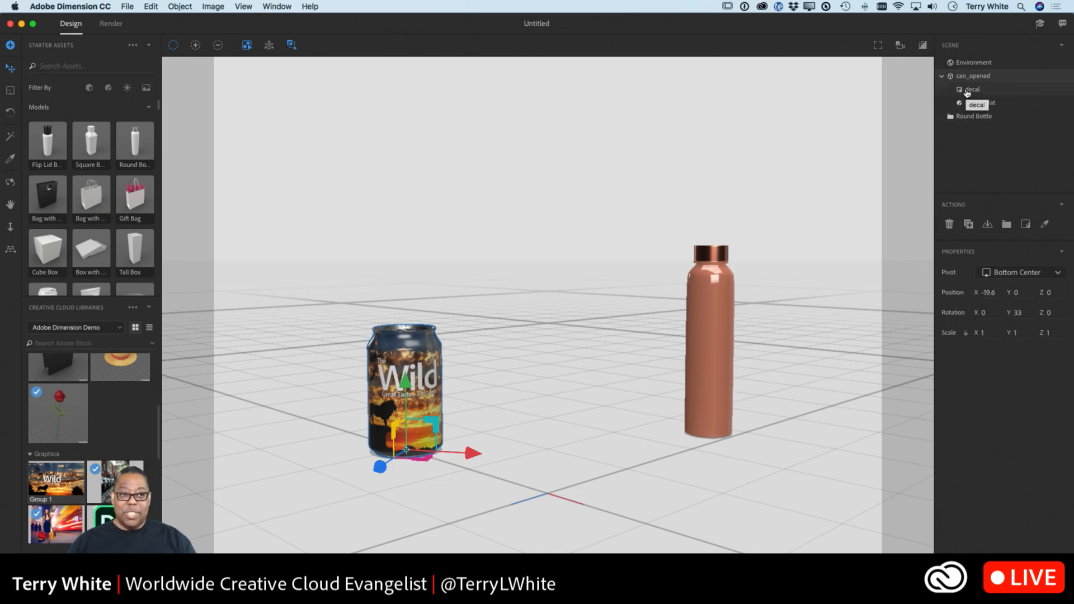
{"action": "left_click", "coordinate": [967, 91]}
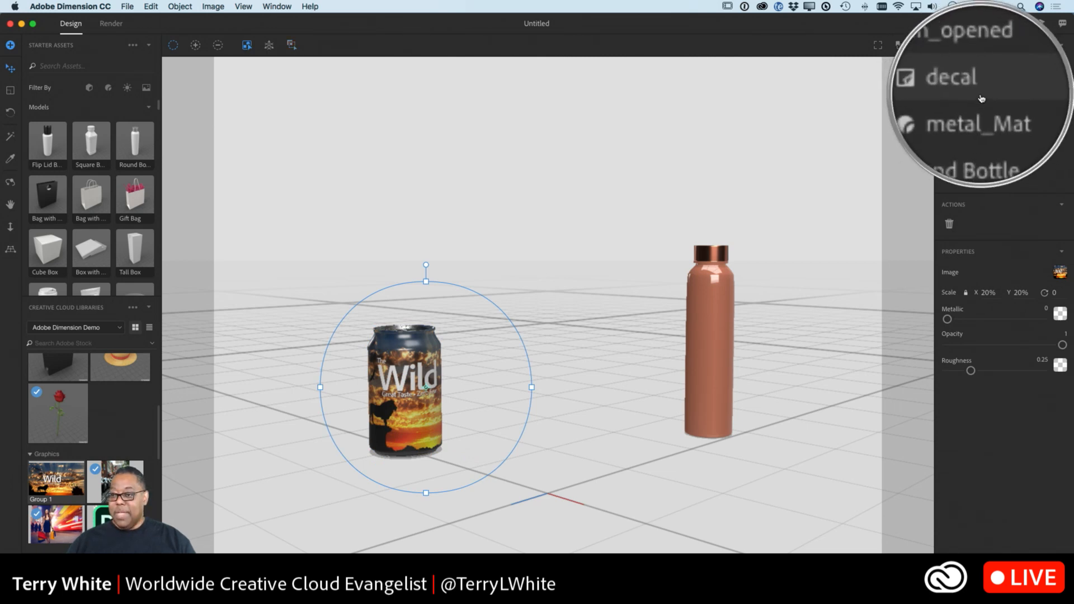
{"action": "left_click", "coordinate": [1060, 274]}
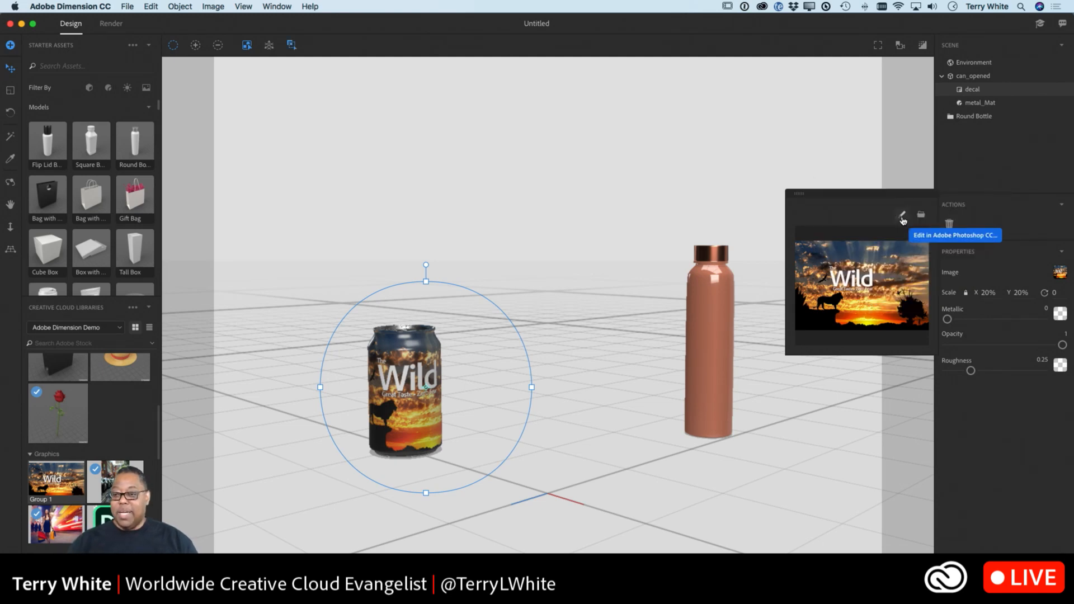
{"action": "left_click", "coordinate": [902, 217]}
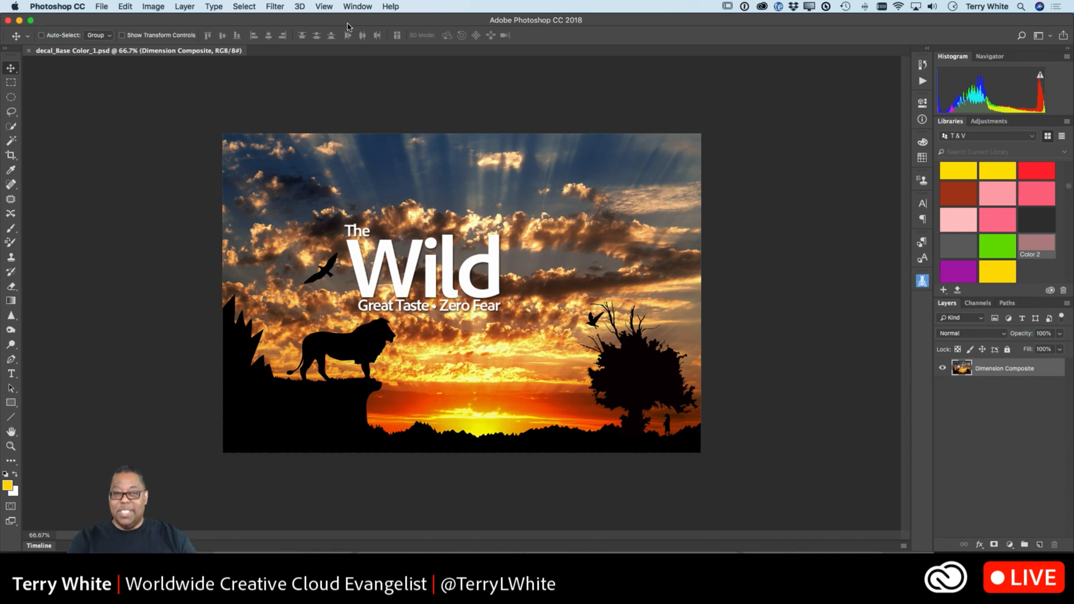
{"action": "left_click_drag", "start_coordinate": [381, 22], "coordinate": [843, 46]}
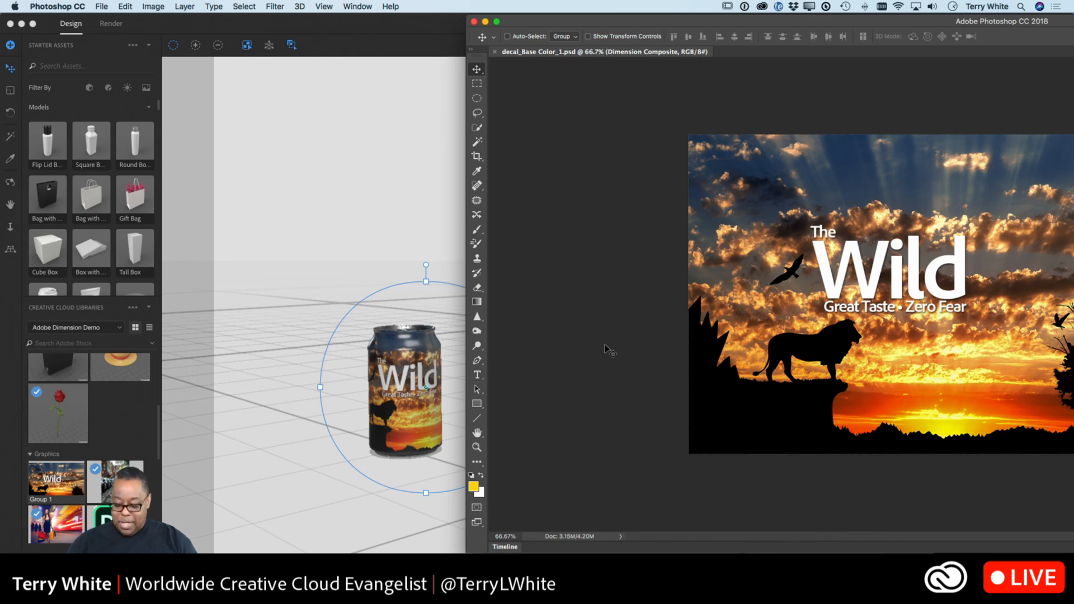
- Brighten the decal image with Levels by setting the midtones to about 2.42, and save the file
{"action": "key", "text": "super+l"}
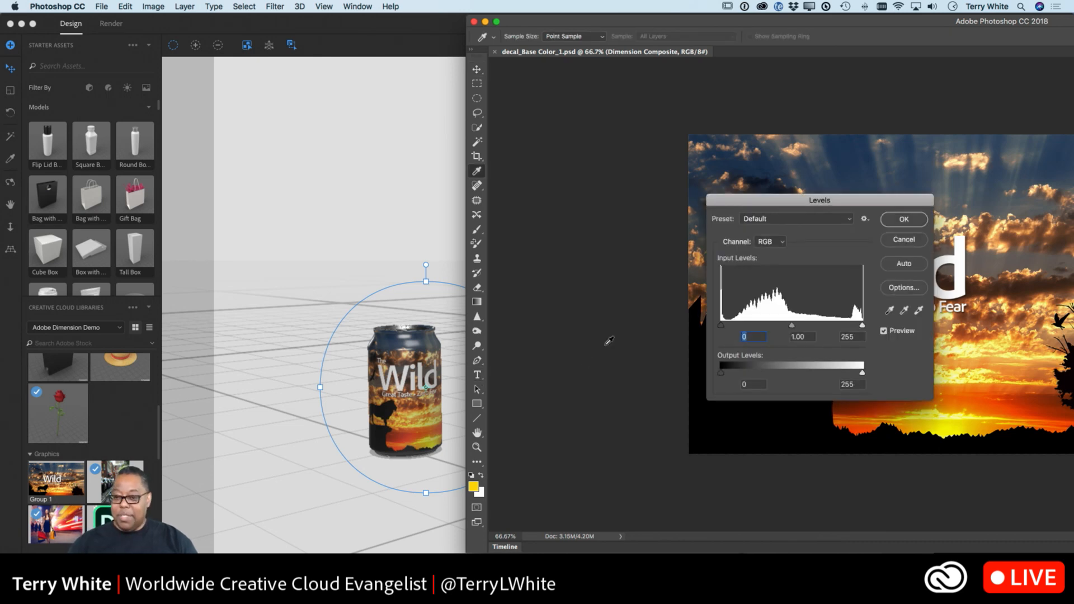
{"action": "left_click_drag", "start_coordinate": [771, 202], "coordinate": [554, 222]}
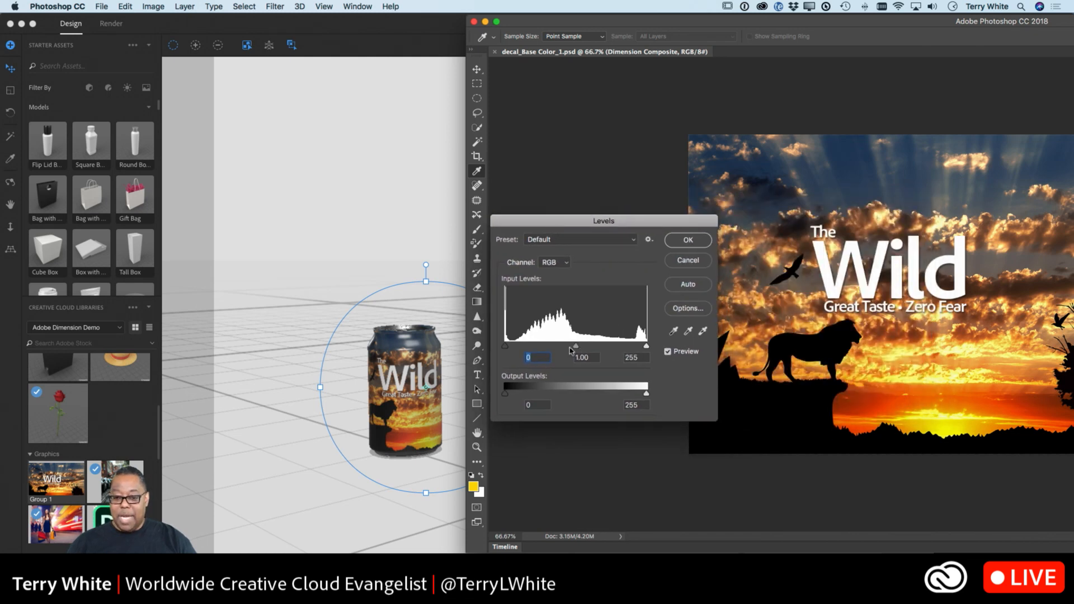
{"action": "left_click_drag", "start_coordinate": [577, 348], "coordinate": [532, 362]}
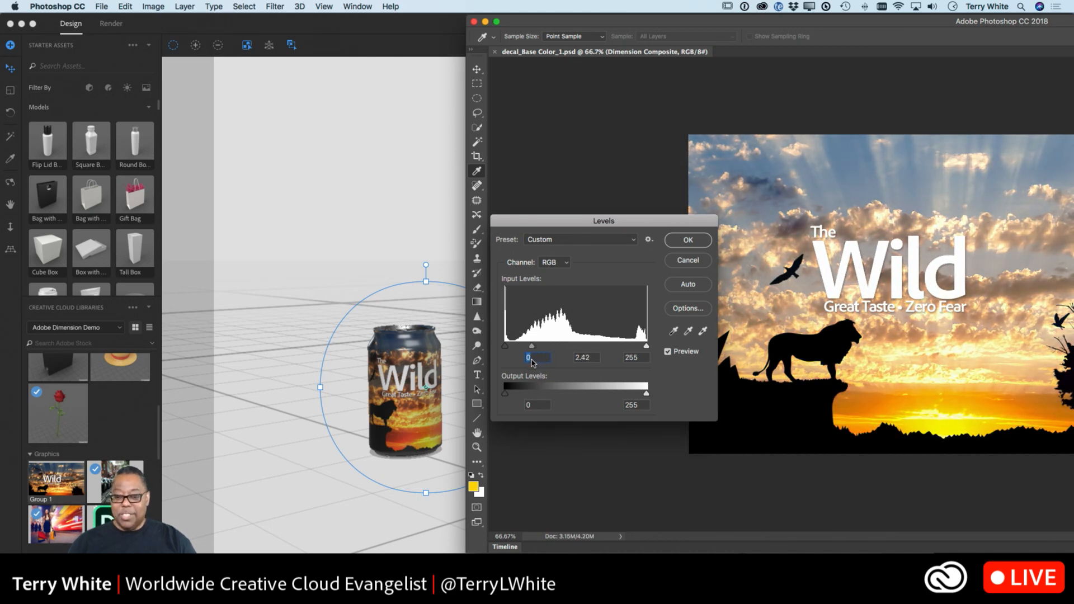
{"action": "left_click", "coordinate": [689, 244]}
{"action": "key", "text": "super+s"}
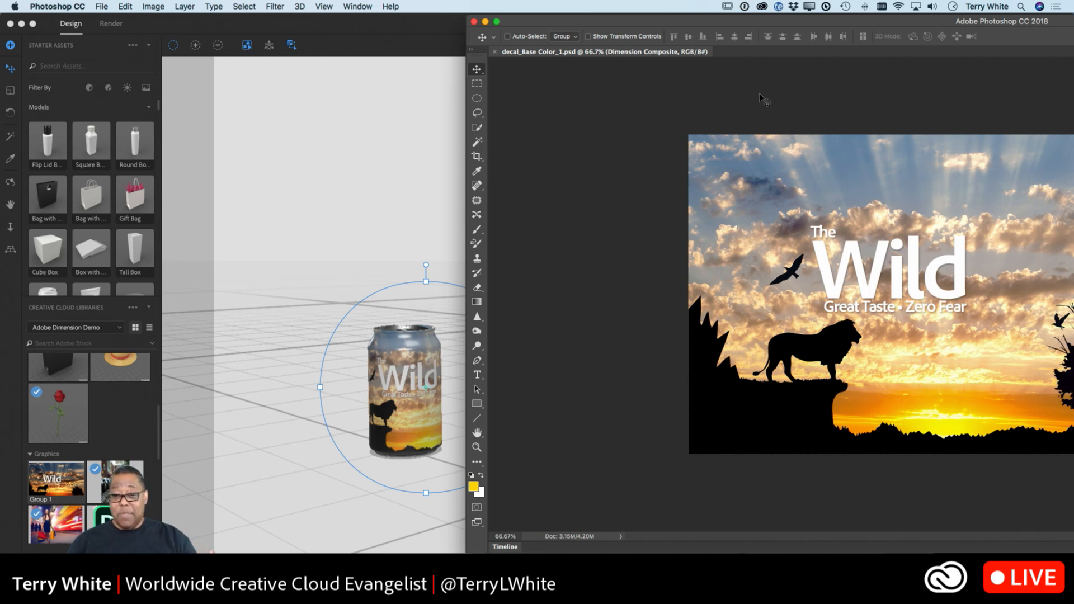
- Place the Dimension graphic from the Adobe Dimension Demo library above the Wild title and scale it down to a small logo
{"action": "double_click", "coordinate": [729, 24]}
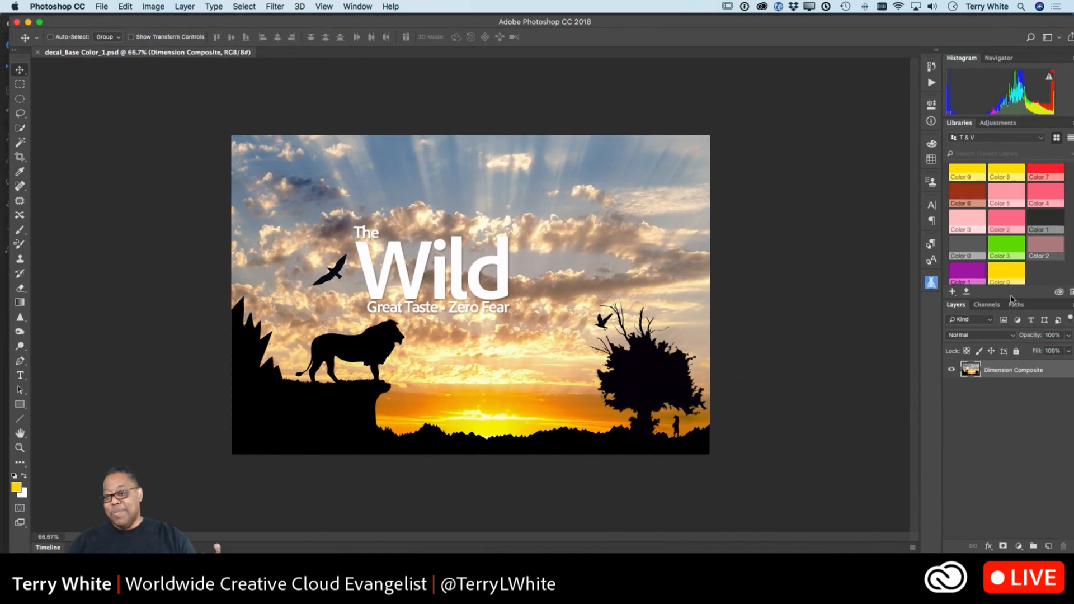
{"action": "left_click", "coordinate": [1044, 137]}
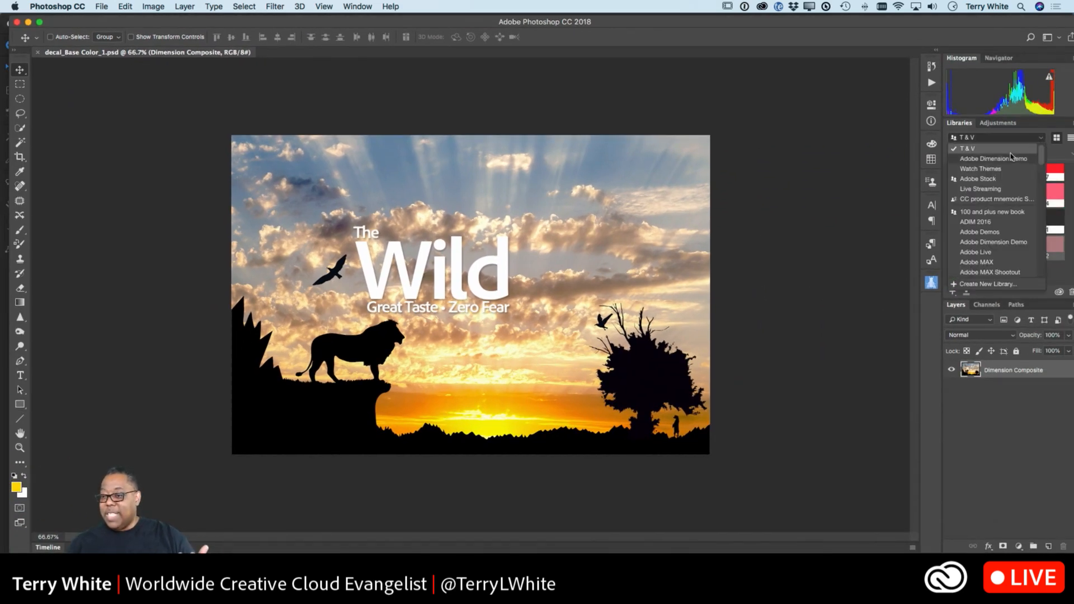
{"action": "left_click", "coordinate": [994, 159]}
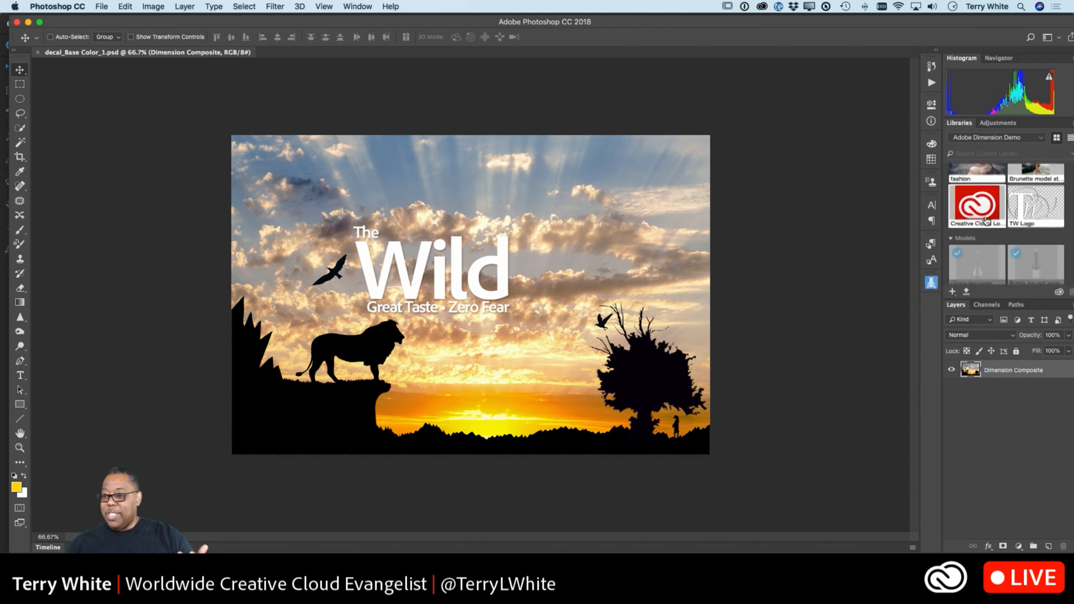
{"action": "scroll", "coordinate": [987, 222], "scroll_direction": "up", "scroll_amount": 10}
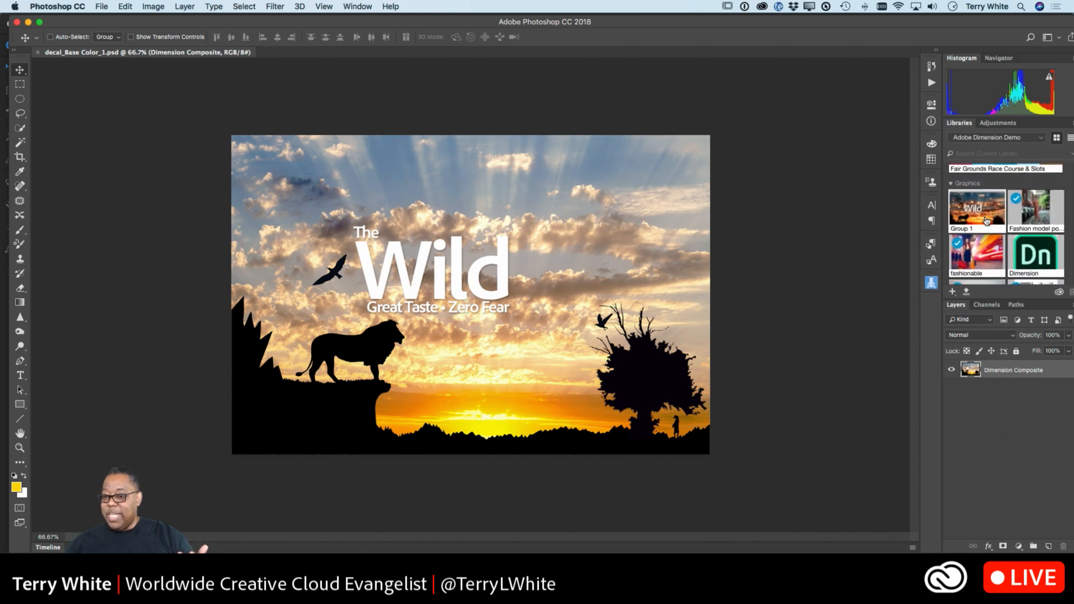
{"action": "left_click_drag", "start_coordinate": [1027, 254], "coordinate": [459, 196]}
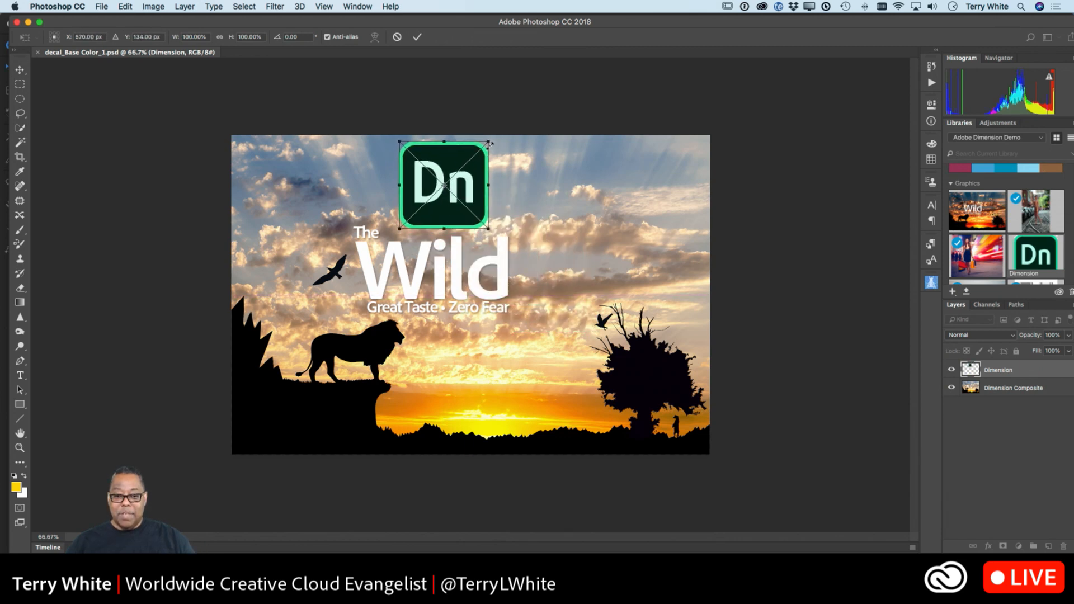
{"action": "left_click_drag", "start_coordinate": [488, 142], "coordinate": [446, 226]}
{"action": "key", "text": "Return"}
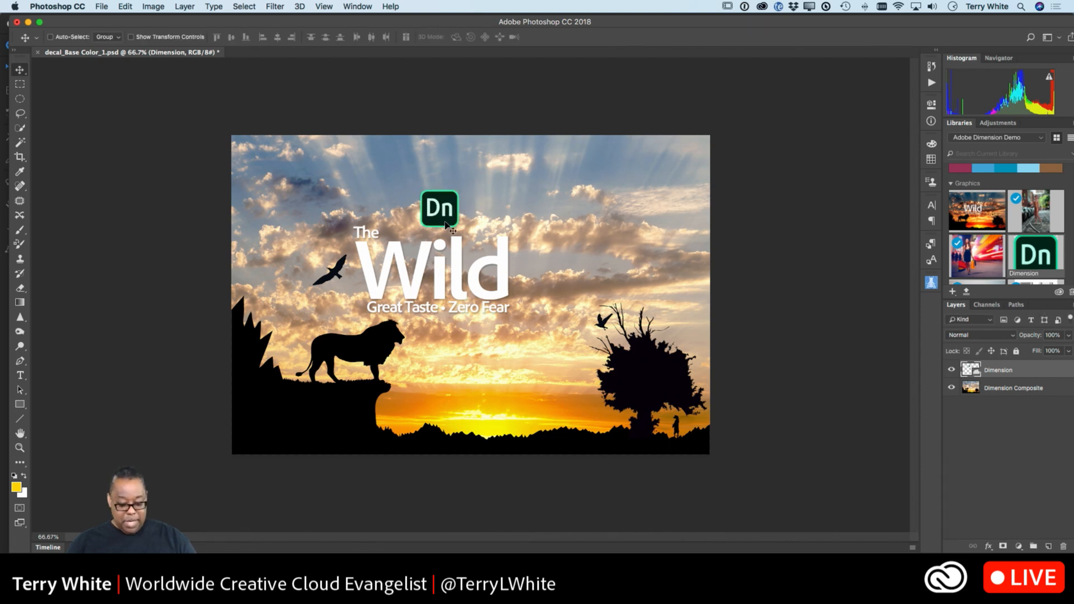
- Merge the logo into the Dimension Composite layer, save the image and switch back to Adobe Dimension
{"action": "key", "text": "super+e"}
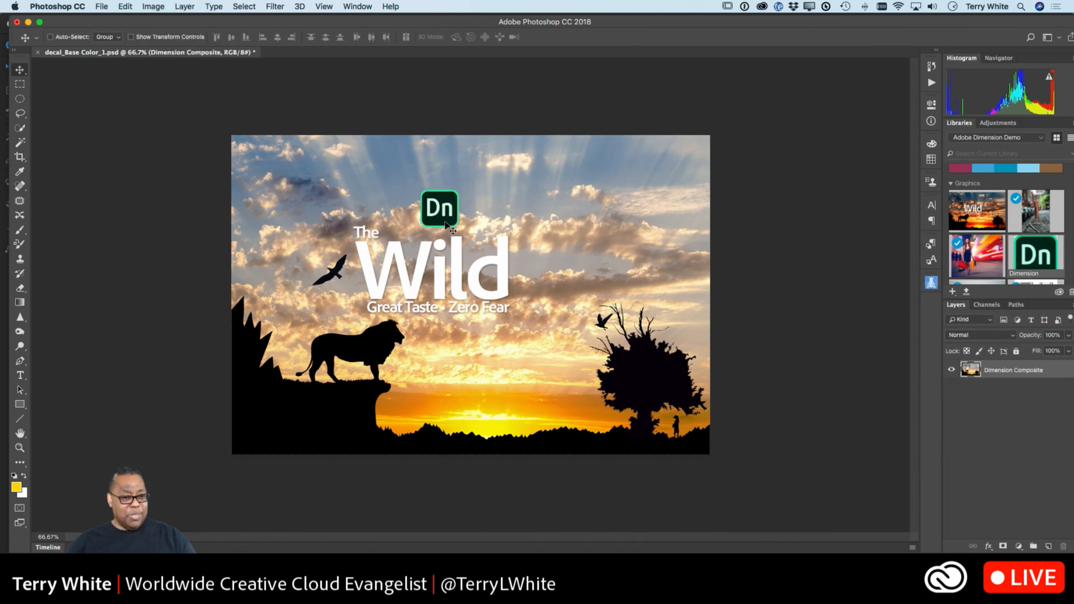
{"action": "left_click_drag", "start_coordinate": [224, 23], "coordinate": [714, 35]}
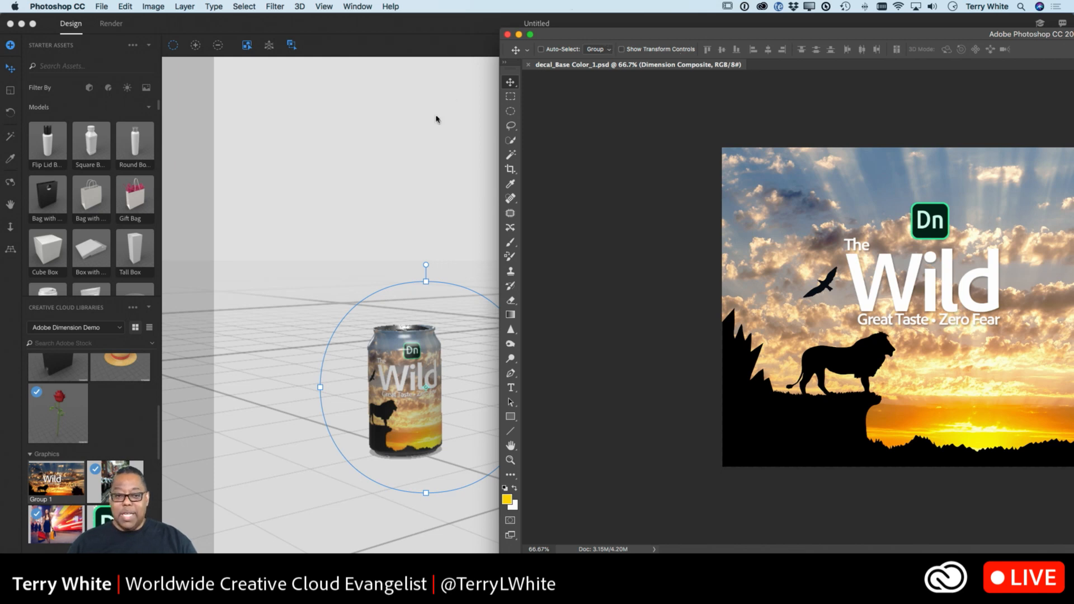
{"action": "left_click", "coordinate": [435, 119]}
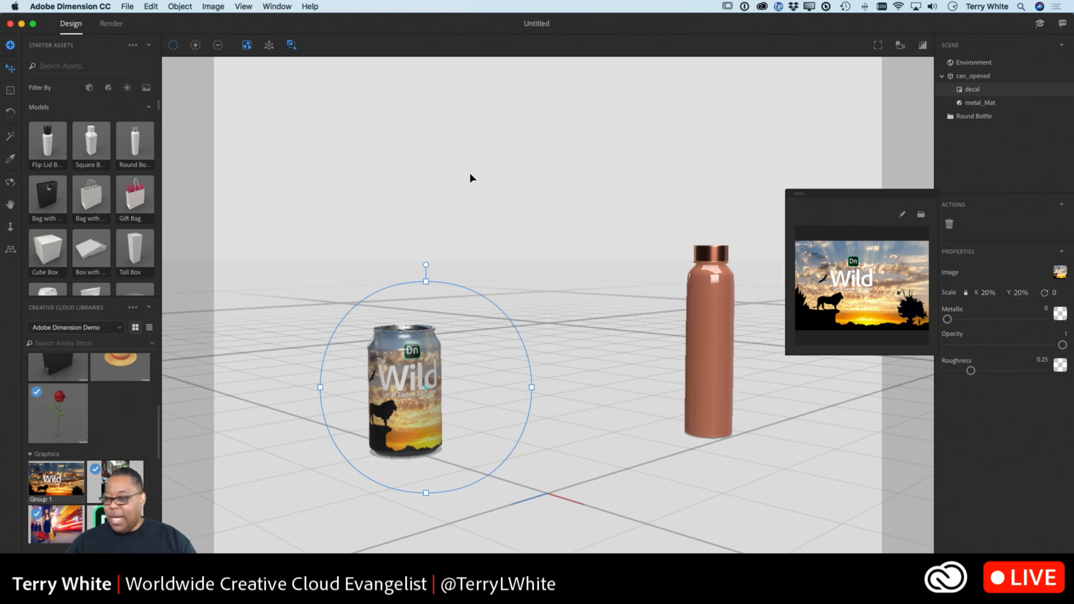
- Close the decal image preview and move the round bottle next to the can at about X -13.9, Z -10.3
{"action": "left_click", "coordinate": [764, 349]}
{"action": "scroll", "coordinate": [814, 286], "scroll_direction": "up", "scroll_amount": 2}
{"action": "scroll", "coordinate": [814, 286], "scroll_direction": "down", "scroll_amount": 3}
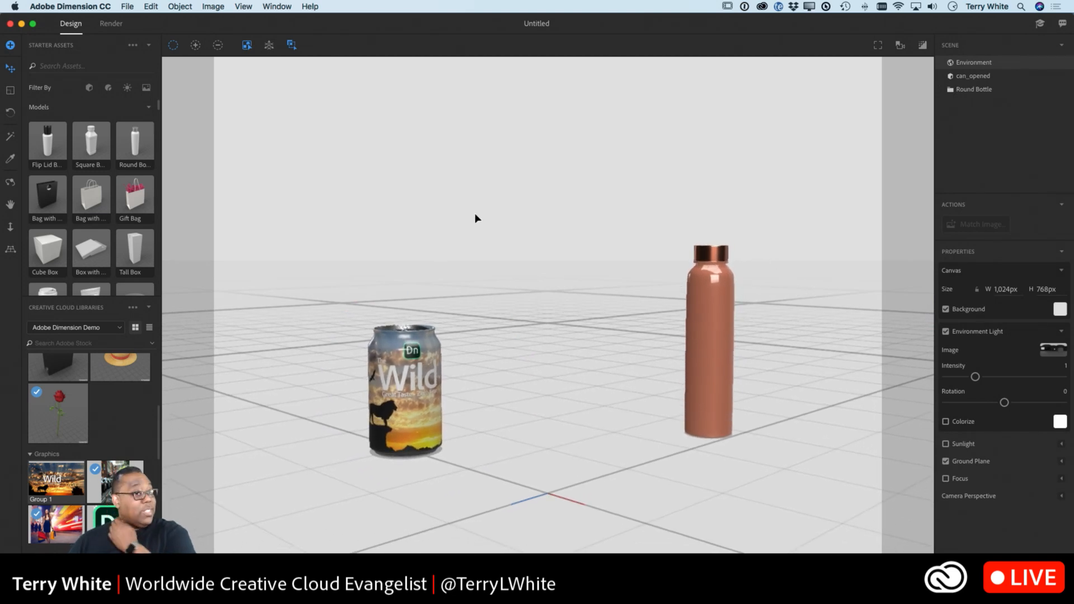
{"action": "left_click", "coordinate": [694, 359]}
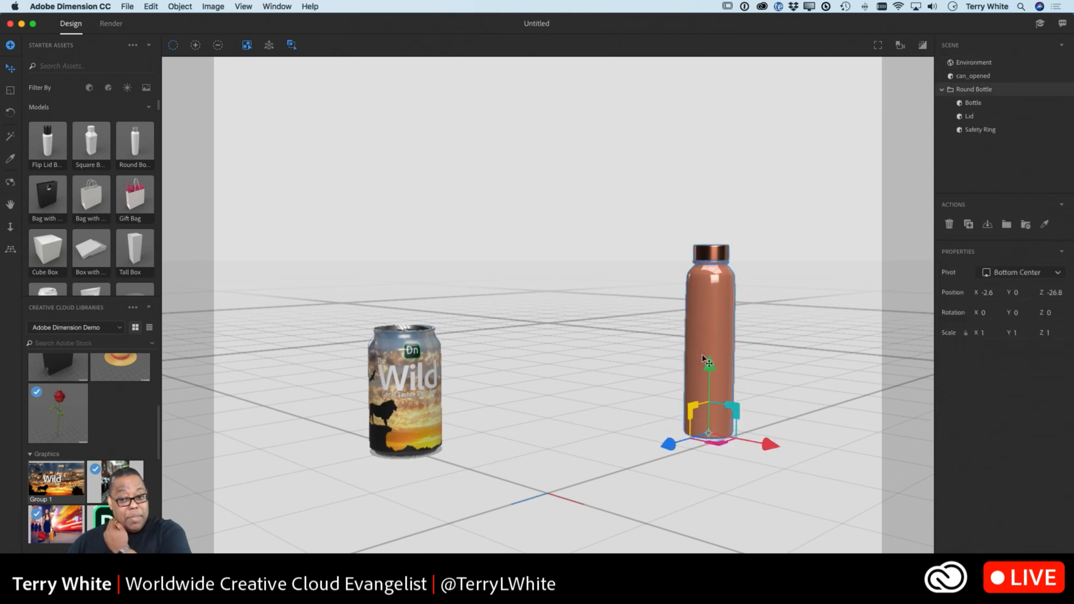
{"action": "left_click_drag", "start_coordinate": [704, 358], "coordinate": [517, 302]}
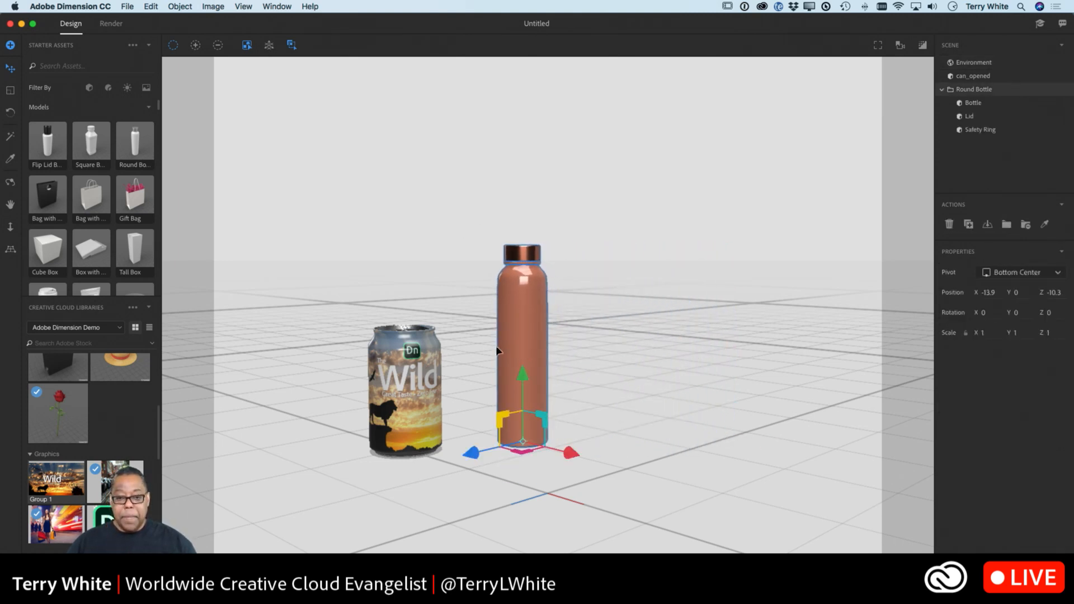
{"action": "left_click", "coordinate": [590, 291]}
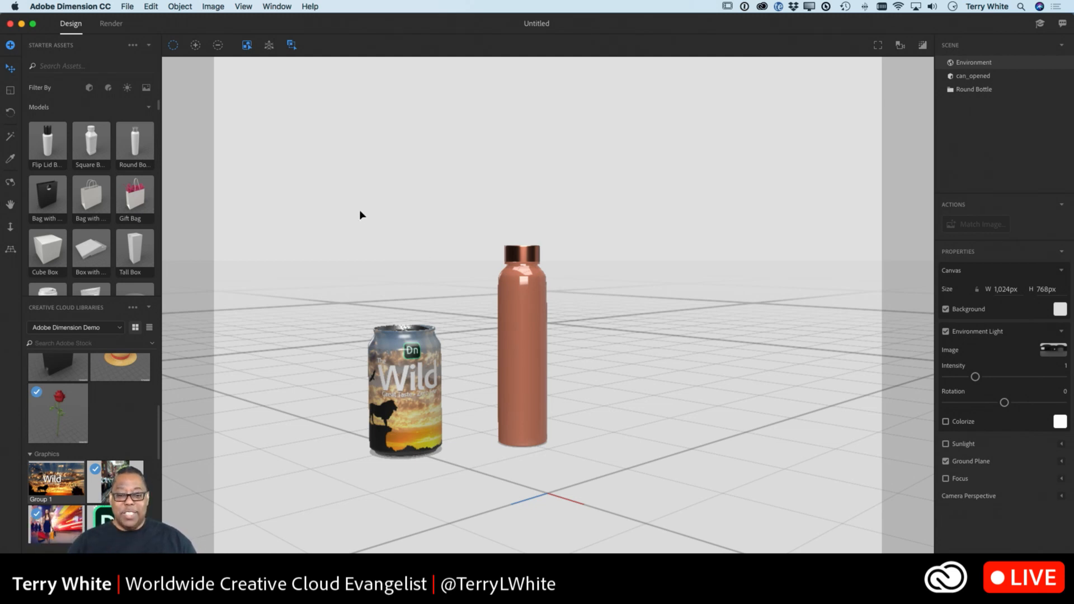
- Select the can and bottle together with a partial marquee and move them back to about X -26.3, Z -18
{"action": "left_click_drag", "start_coordinate": [311, 195], "coordinate": [547, 373]}
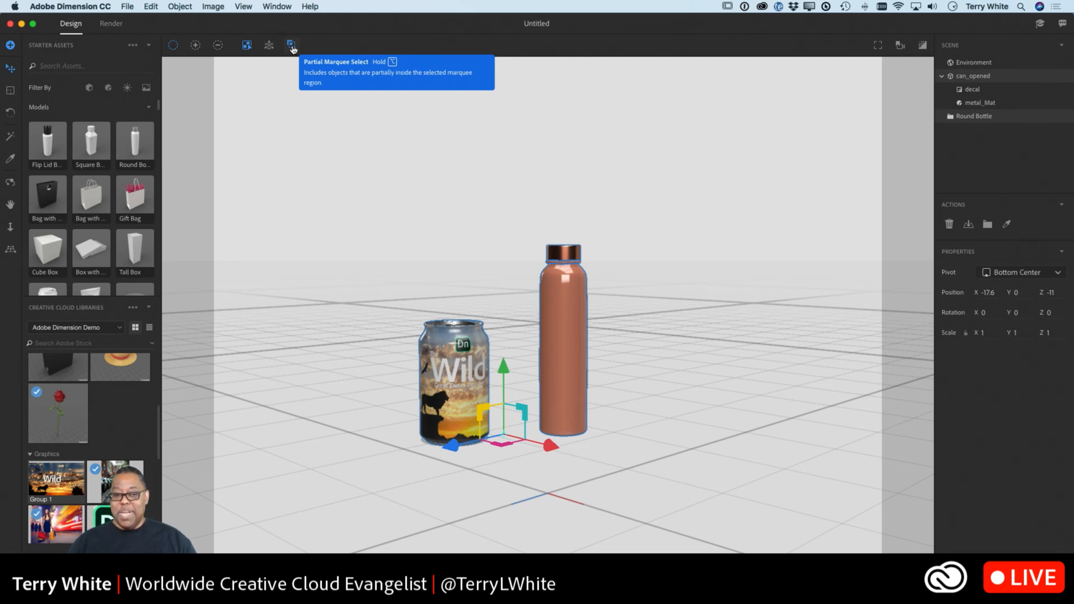
{"action": "left_click_drag", "start_coordinate": [362, 191], "coordinate": [607, 365]}
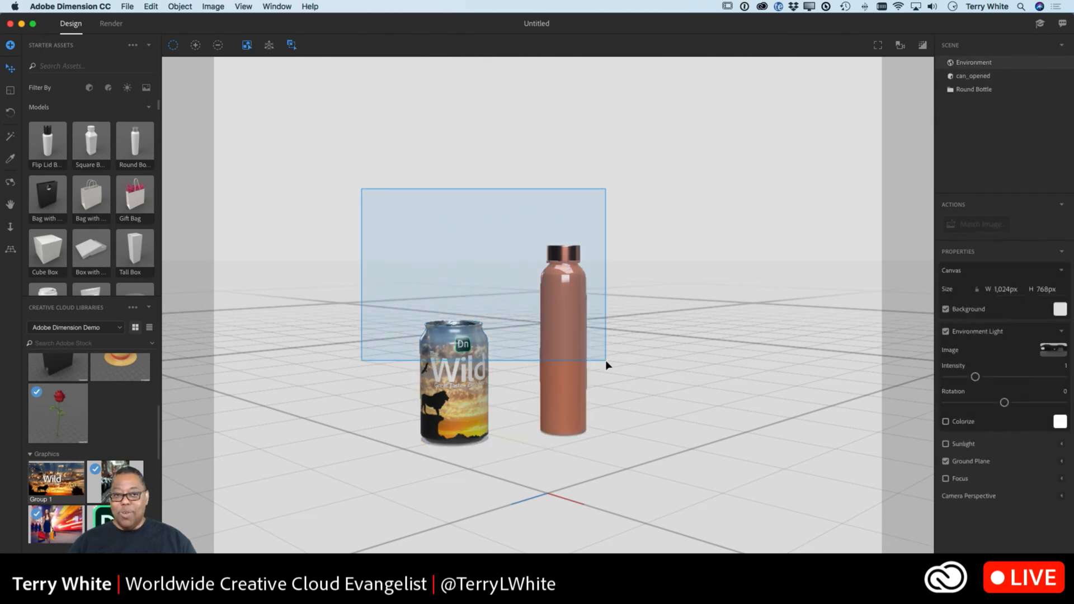
{"action": "left_click_drag", "start_coordinate": [607, 365], "coordinate": [566, 355]}
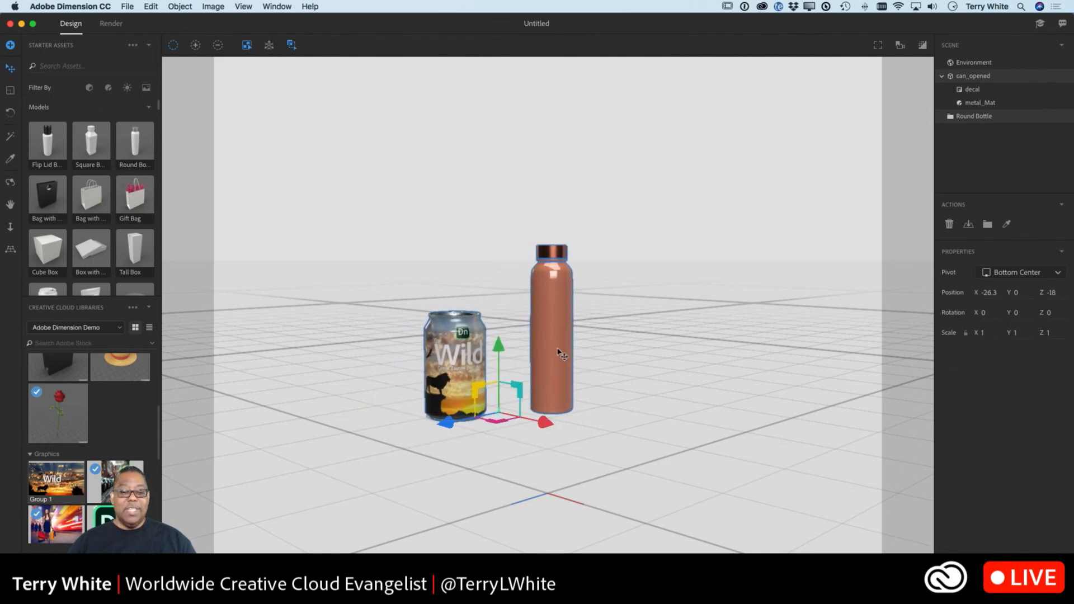
{"action": "left_click", "coordinate": [514, 205]}
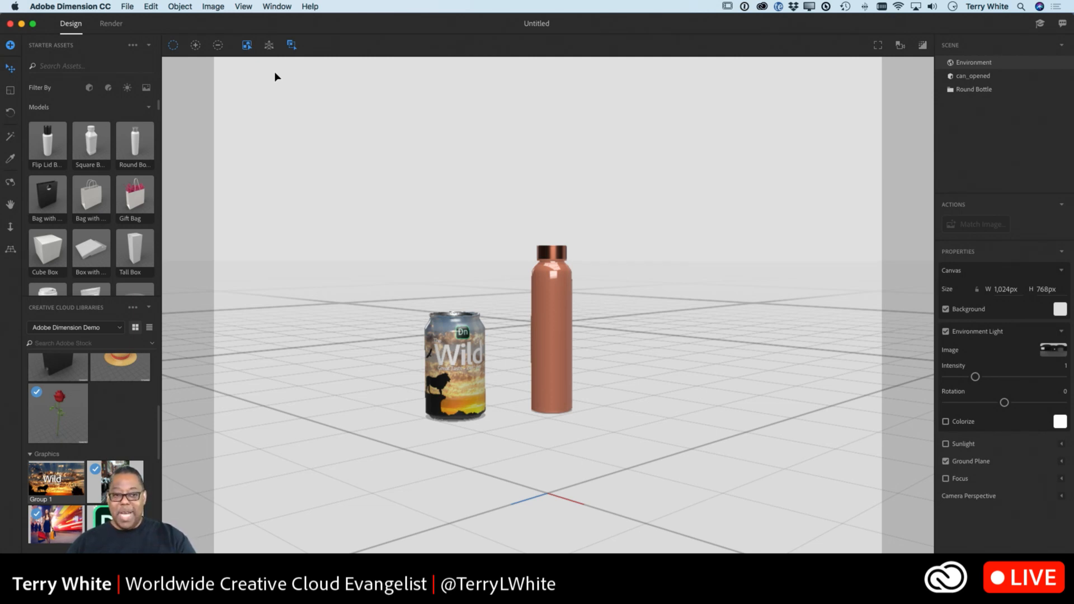
- Turn off group selection and Partial Marquee Select, and draw a marquee around the bottle's lid
{"action": "left_click", "coordinate": [246, 46]}
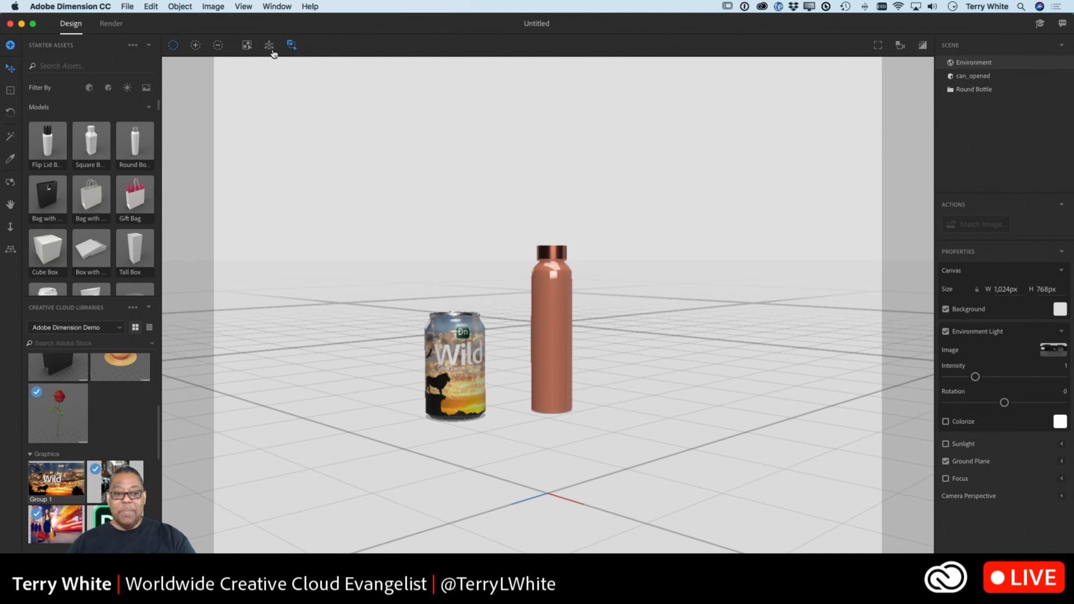
{"action": "left_click", "coordinate": [291, 44]}
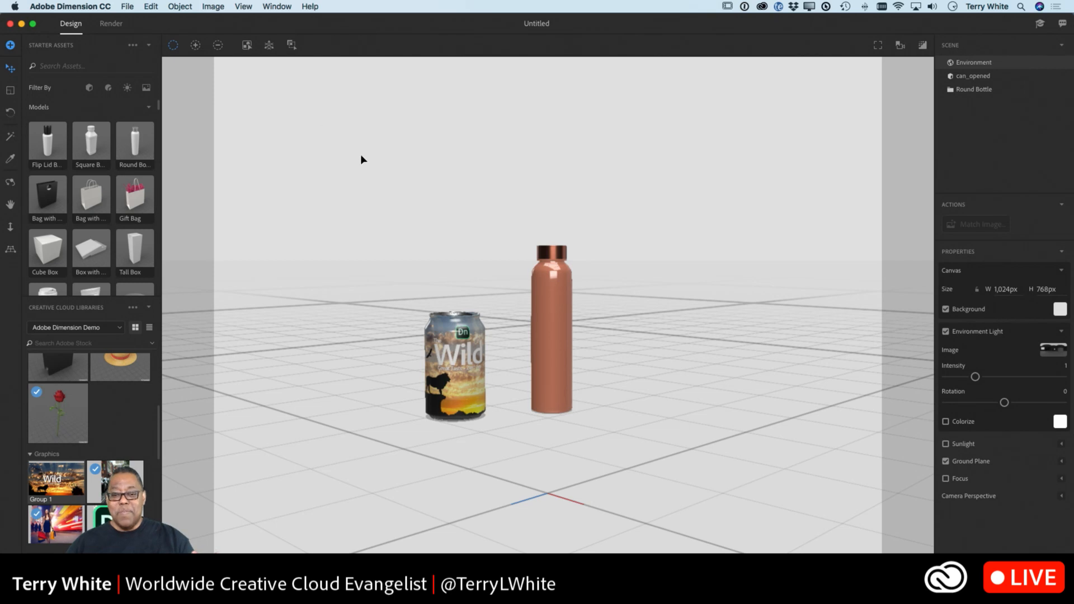
{"action": "left_click_drag", "start_coordinate": [509, 213], "coordinate": [585, 256]}
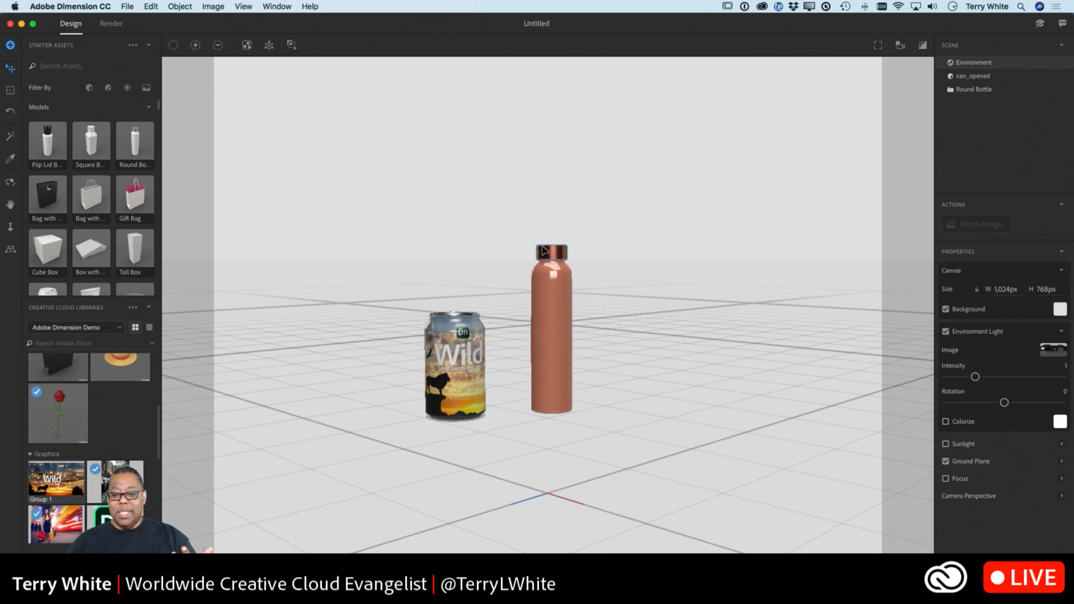
- Select the bottle's lid with its safety ring, move them beside the bottle to about X -7.6, Z -17.4, and drop them to the ground
{"action": "left_click_drag", "start_coordinate": [512, 227], "coordinate": [589, 264]}
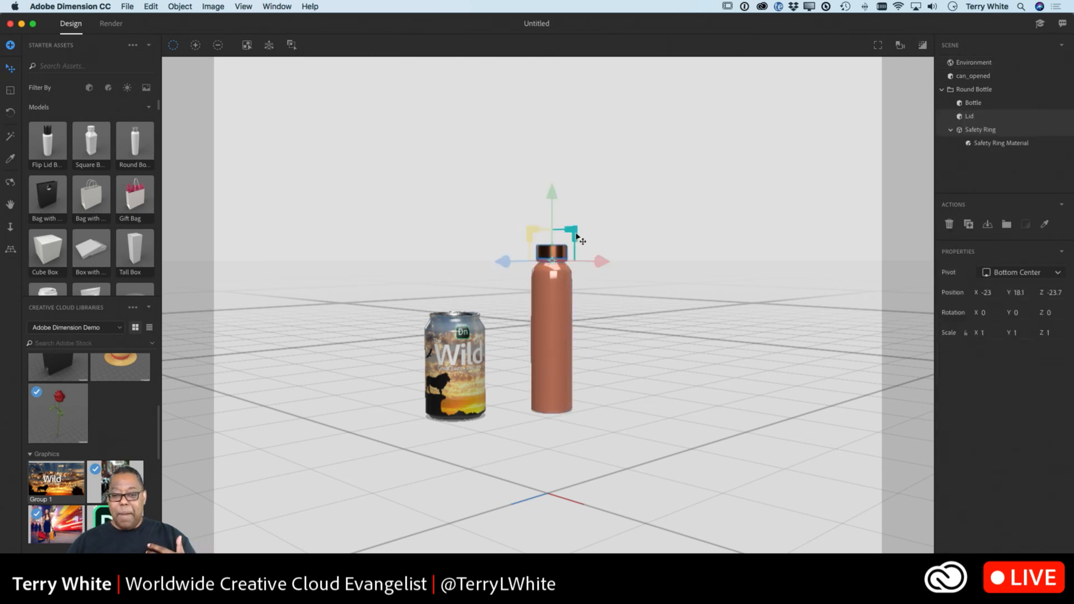
{"action": "left_click_drag", "start_coordinate": [571, 256], "coordinate": [629, 255]}
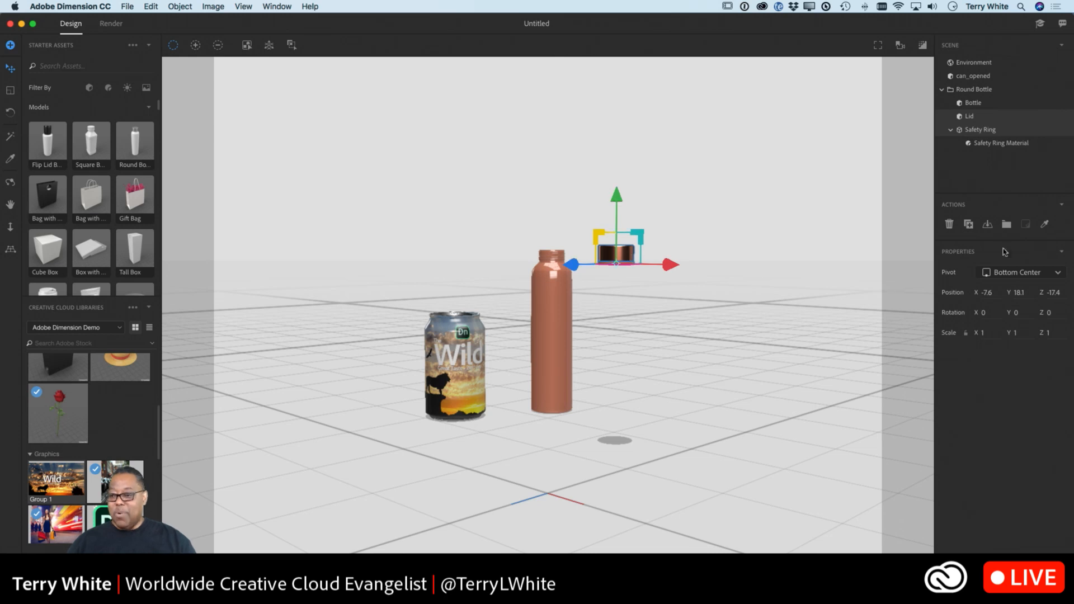
{"action": "left_click", "coordinate": [988, 226]}
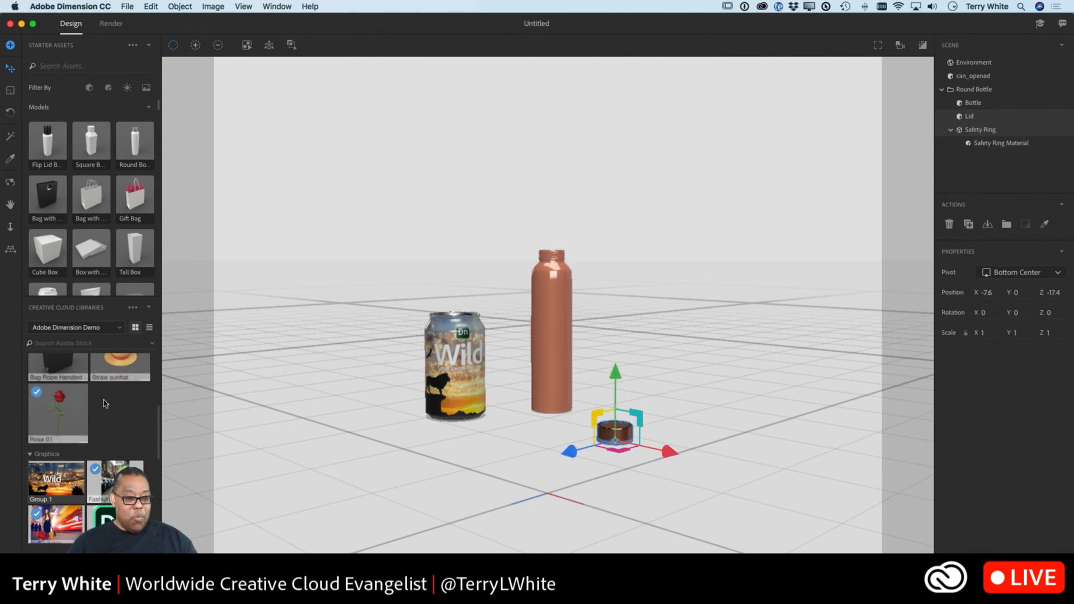
- Add the Glass decanter model from the Adobe Dimension Demo library and place it beside the can at about X -40.2, Z -4.8
{"action": "scroll", "coordinate": [116, 402], "scroll_direction": "up", "scroll_amount": 8}
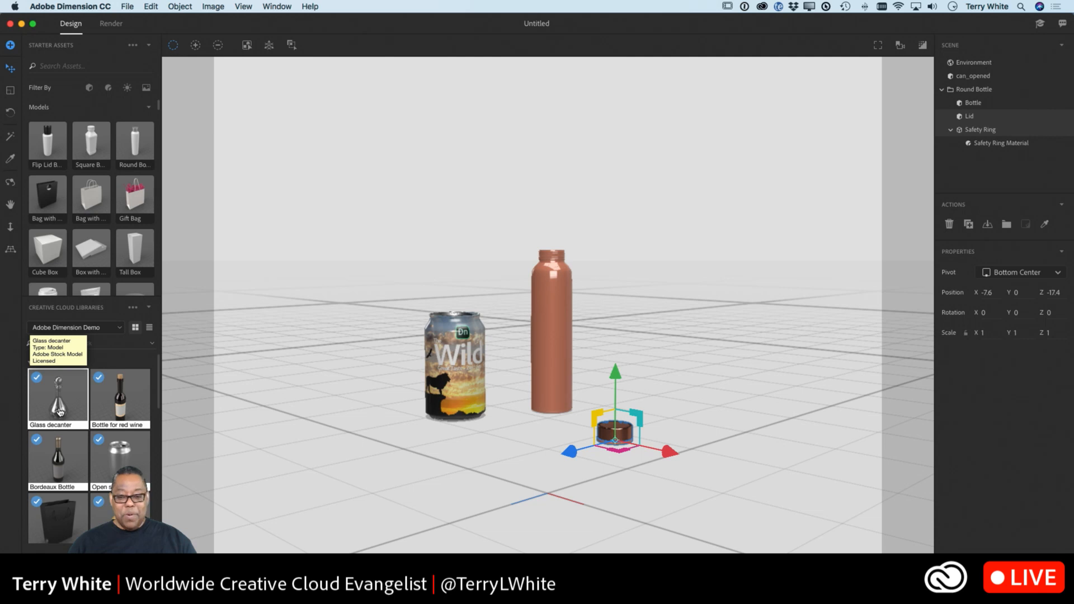
{"action": "left_click_drag", "start_coordinate": [59, 413], "coordinate": [316, 435]}
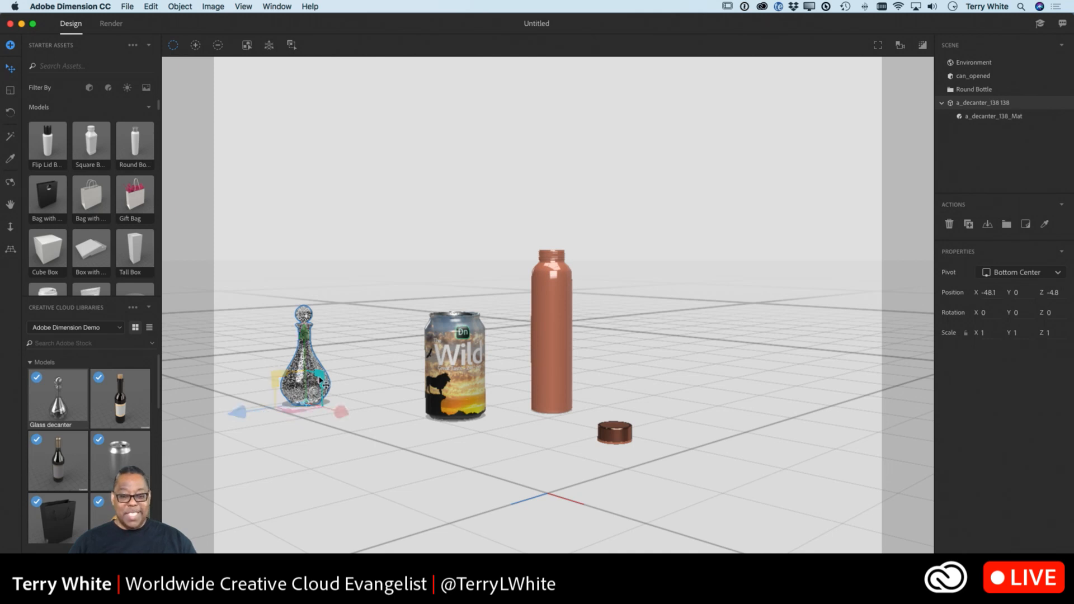
{"action": "left_click_drag", "start_coordinate": [324, 384], "coordinate": [358, 387]}
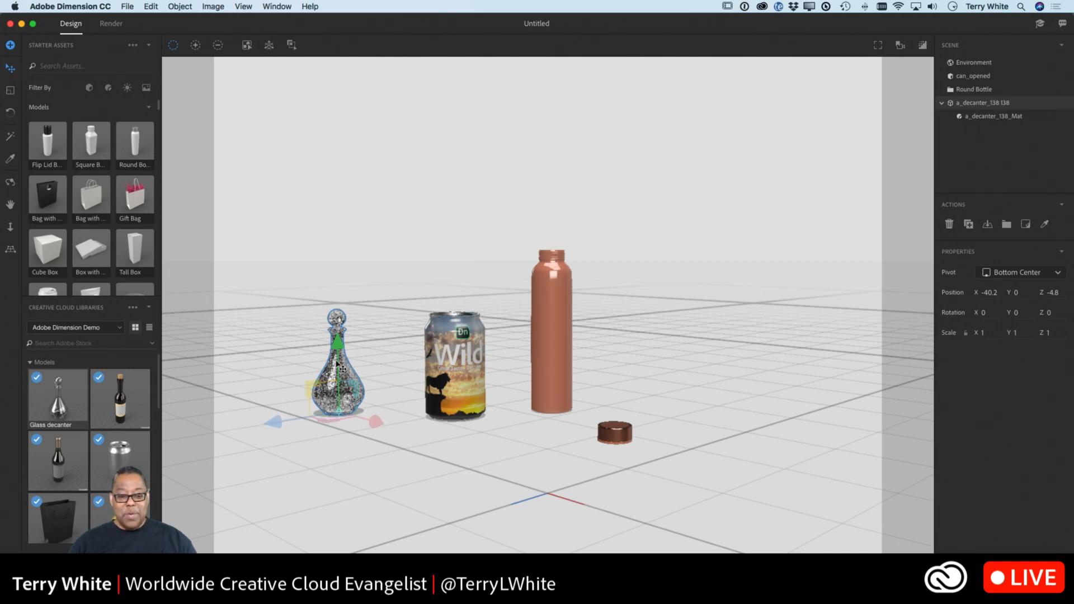
- Scale the glass decanter up uniformly to about 2.2
{"action": "left_click", "coordinate": [10, 90]}
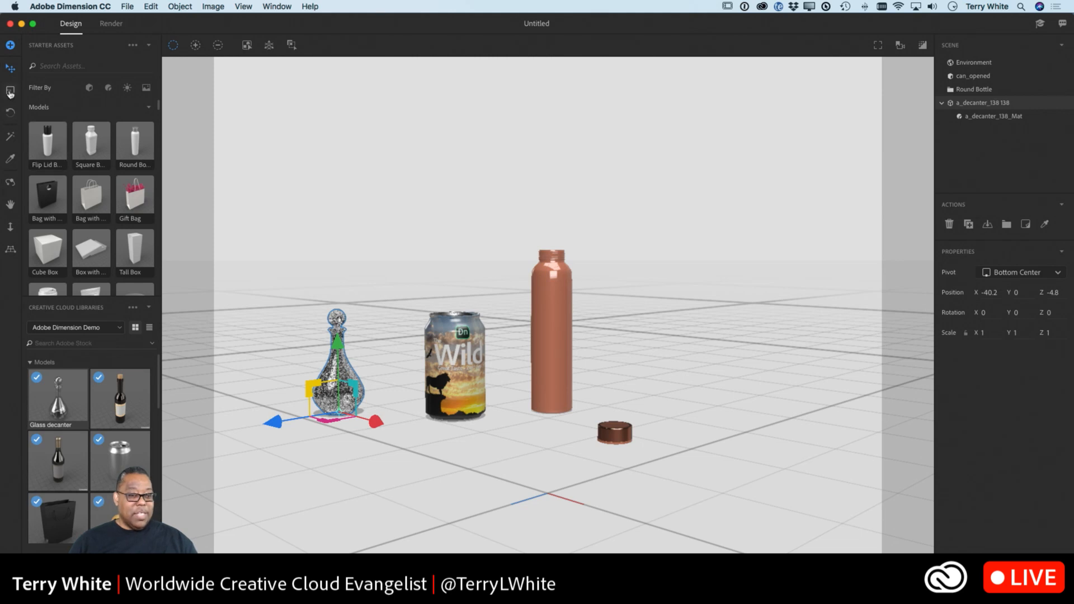
{"action": "left_click_drag", "start_coordinate": [336, 350], "coordinate": [340, 329]}
{"action": "key", "text": "super+z"}
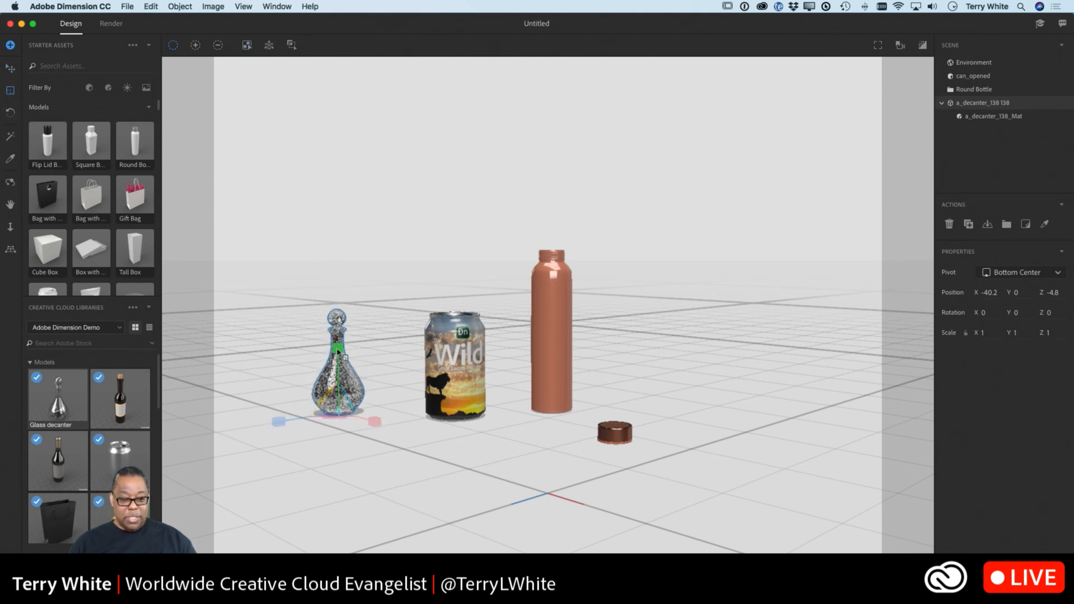
{"action": "left_click_drag", "start_coordinate": [338, 364], "coordinate": [343, 351]}
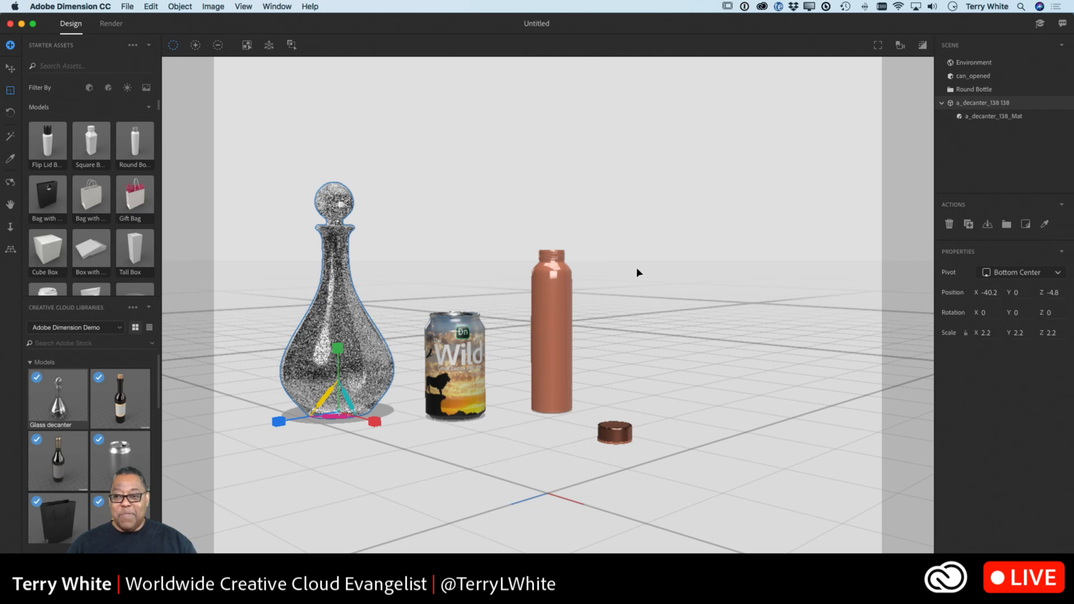
- Check how the glass decanter looks in the render preview, and close the preview
{"action": "left_click", "coordinate": [923, 45]}
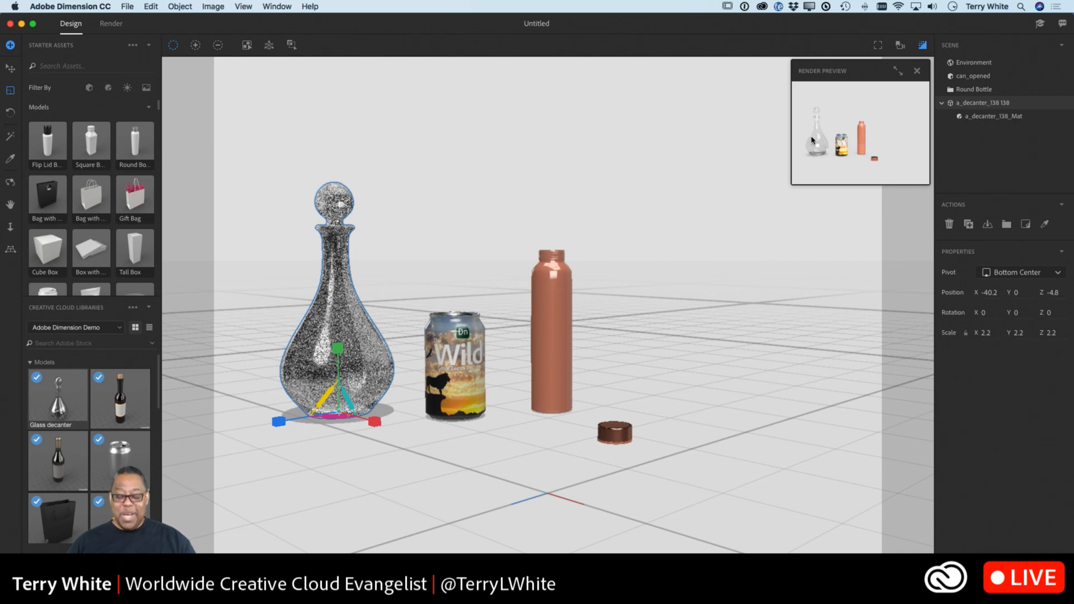
{"action": "key", "text": "ctrl+alt"}
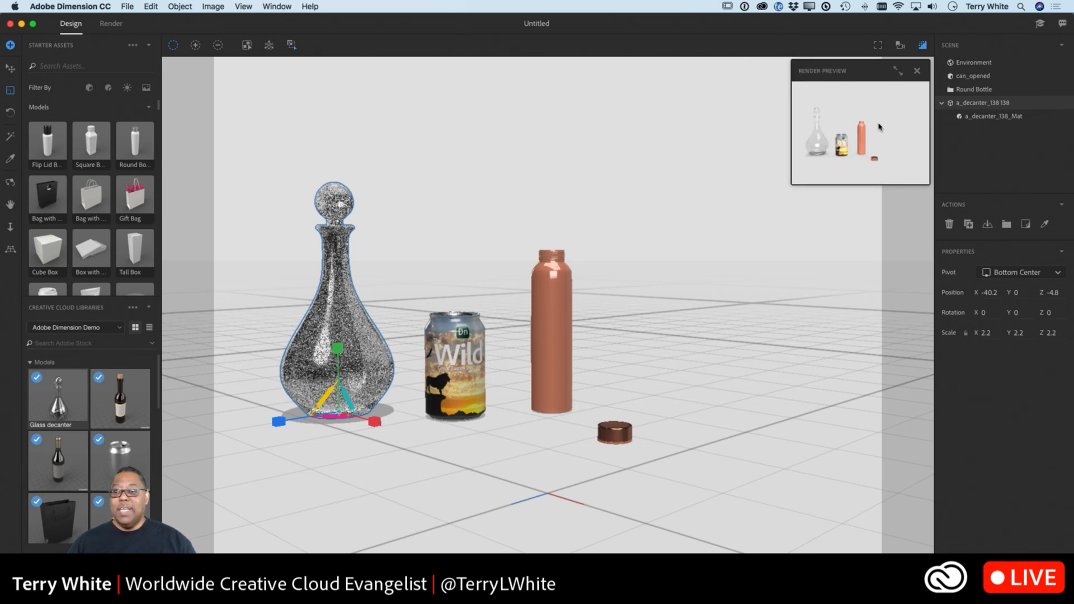
{"action": "left_click", "coordinate": [917, 72]}
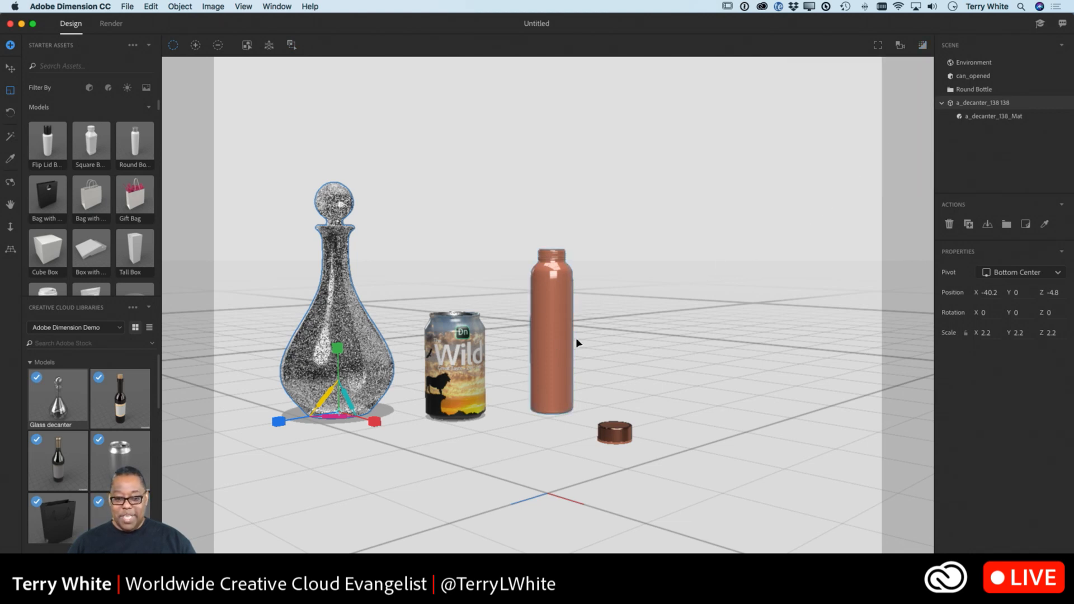
- Select the open bottle and move it closer to its lid, to about X -14.4, Z -19.2
{"action": "left_click", "coordinate": [467, 385]}
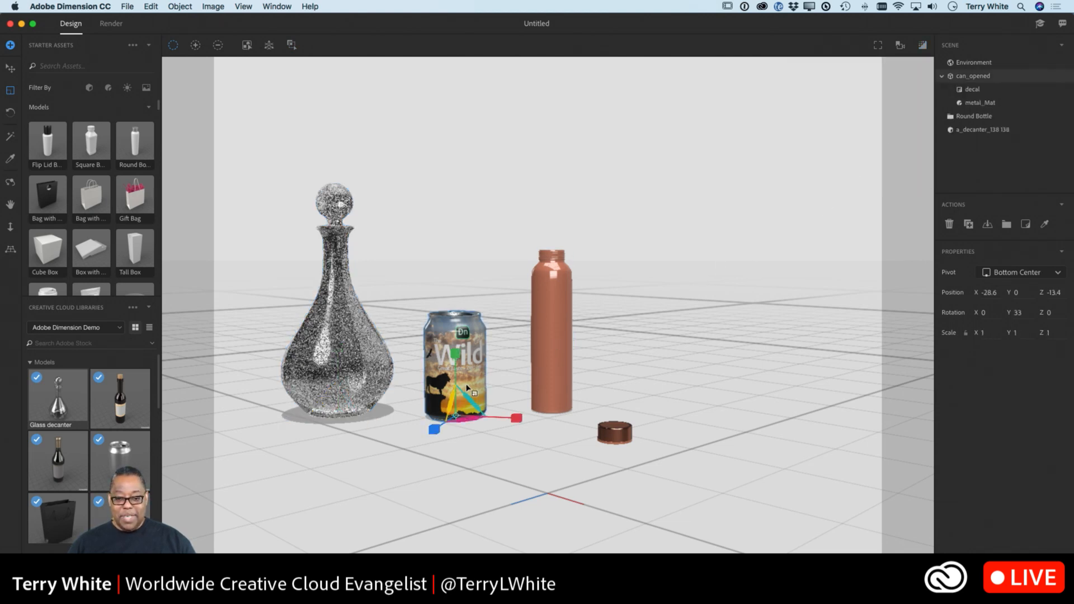
{"action": "left_click", "coordinate": [537, 381]}
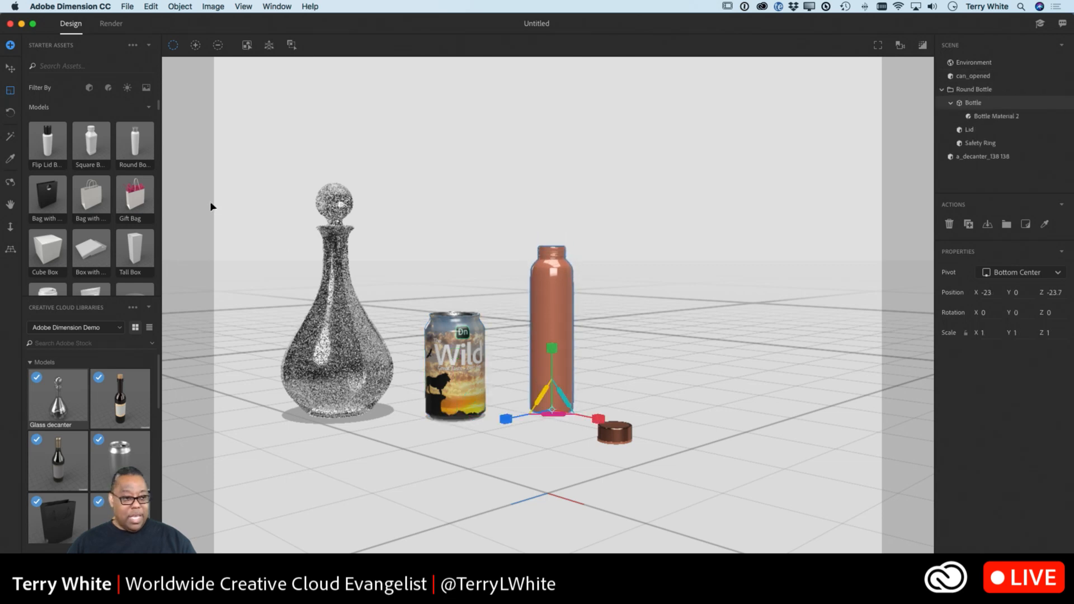
{"action": "left_click", "coordinate": [10, 68]}
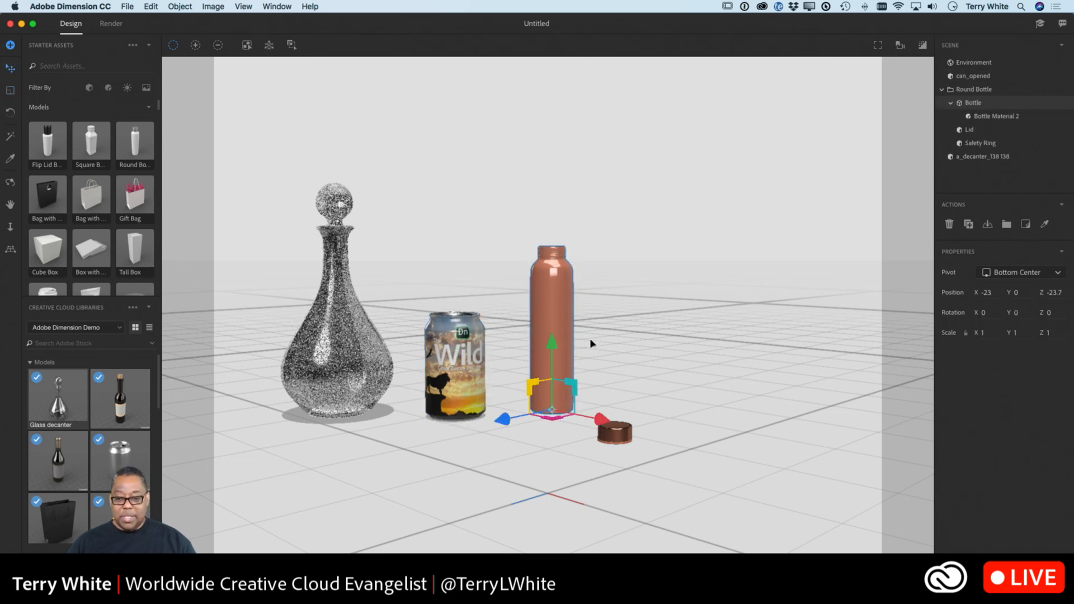
{"action": "left_click_drag", "start_coordinate": [552, 356], "coordinate": [587, 369]}
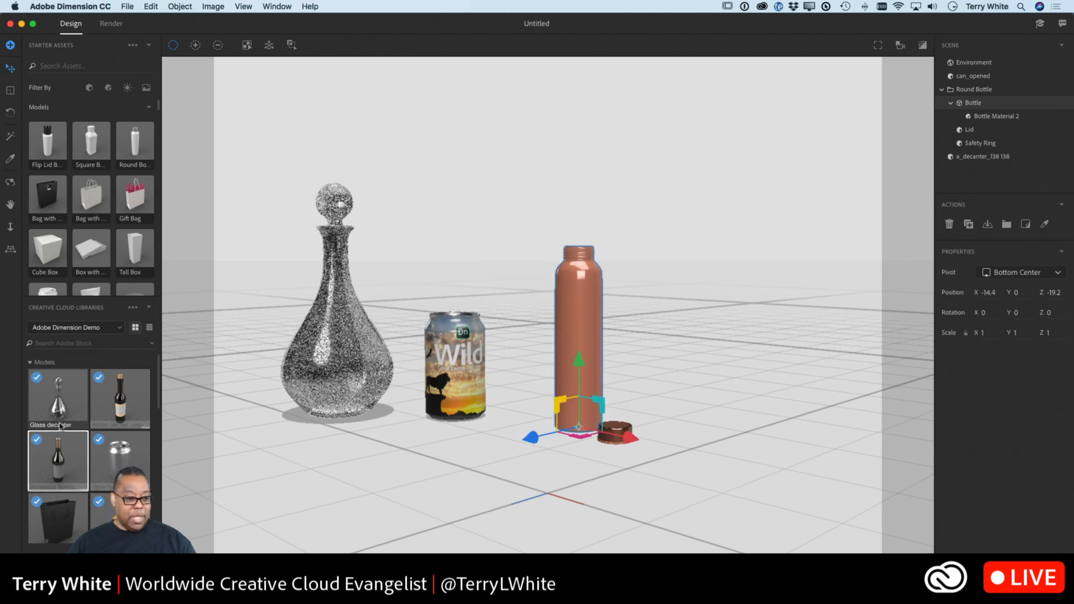
- Apply the Creative Cloud Logo White graphic to the bottle as a decal, scale it to about 8% and shift it lower on the body
{"action": "scroll", "coordinate": [75, 407], "scroll_direction": "down", "scroll_amount": 10}
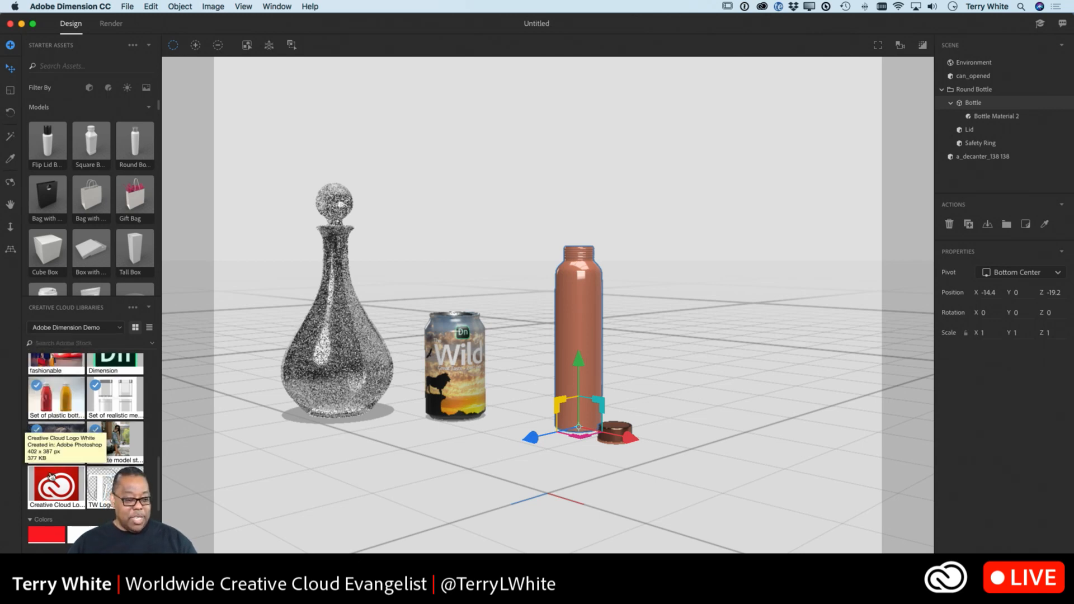
{"action": "left_click_drag", "start_coordinate": [52, 491], "coordinate": [582, 369]}
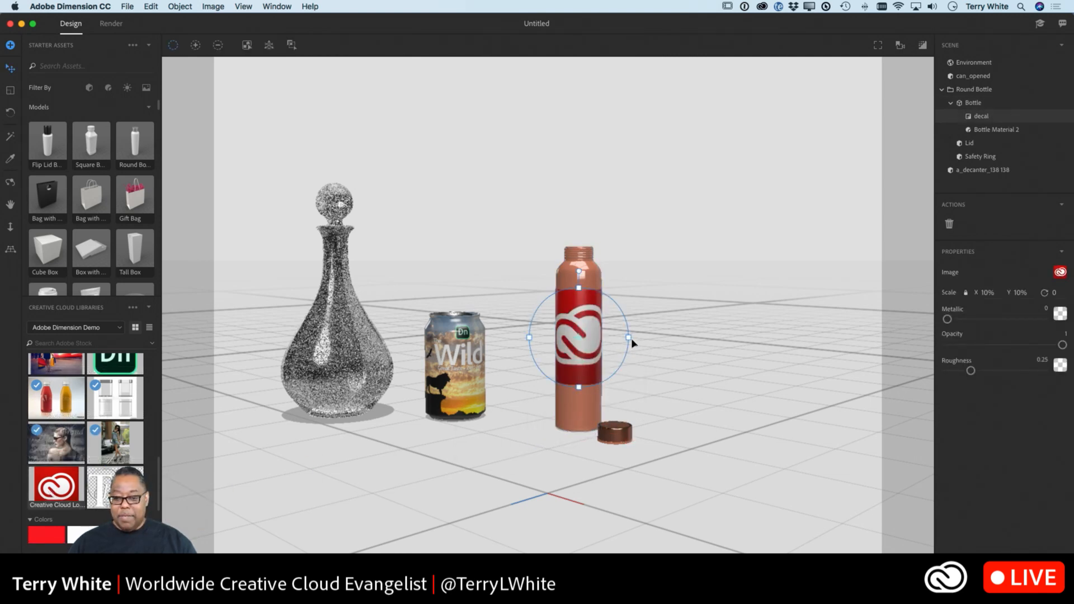
{"action": "mouse_move", "coordinate": [629, 337]}
{"action": "left_mouse_down"}
{"action": "mouse_move", "coordinate": [661, 336]}
{"action": "mouse_move", "coordinate": [622, 337]}
{"action": "left_mouse_up"}
{"action": "left_click_drag", "start_coordinate": [587, 370], "coordinate": [590, 390]}
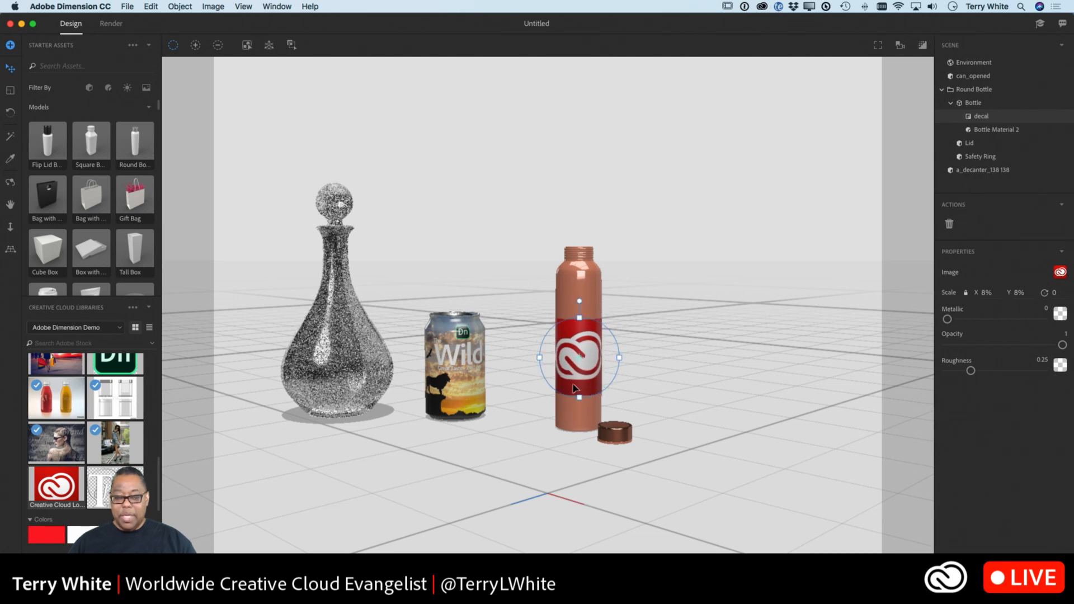
- Rotate the bottle about 13 degrees around its Y axis
{"action": "left_click", "coordinate": [10, 113]}
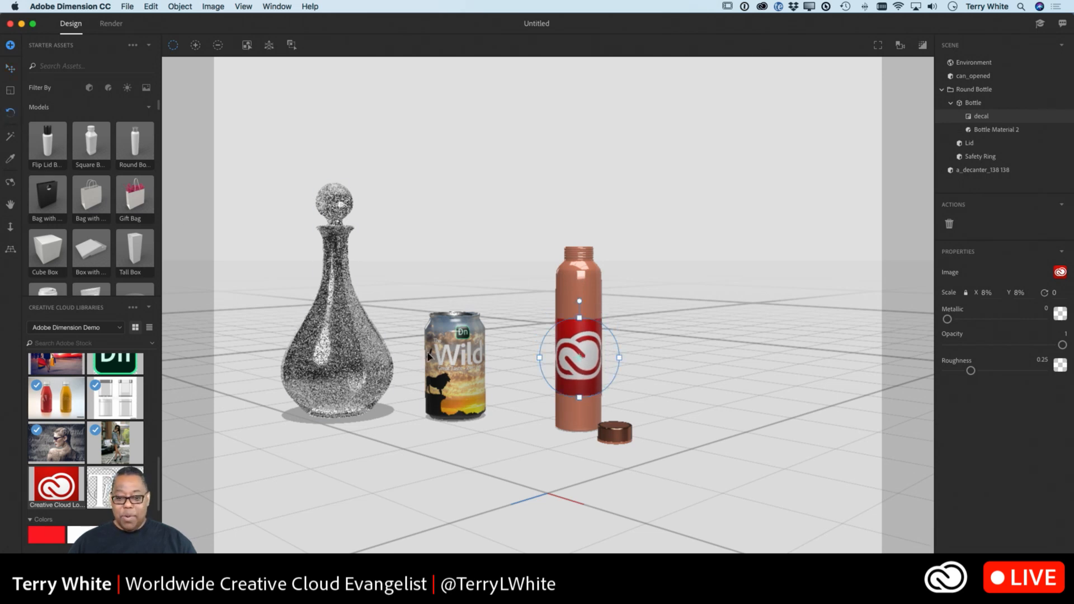
{"action": "left_click", "coordinate": [536, 410]}
{"action": "left_click", "coordinate": [587, 415]}
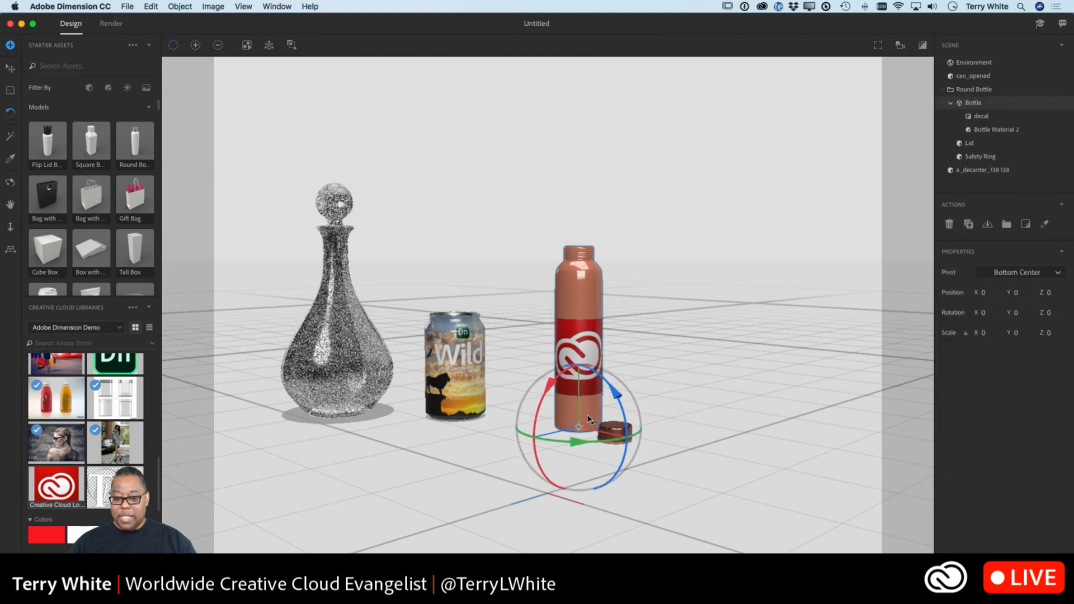
{"action": "left_click_drag", "start_coordinate": [584, 444], "coordinate": [618, 441]}
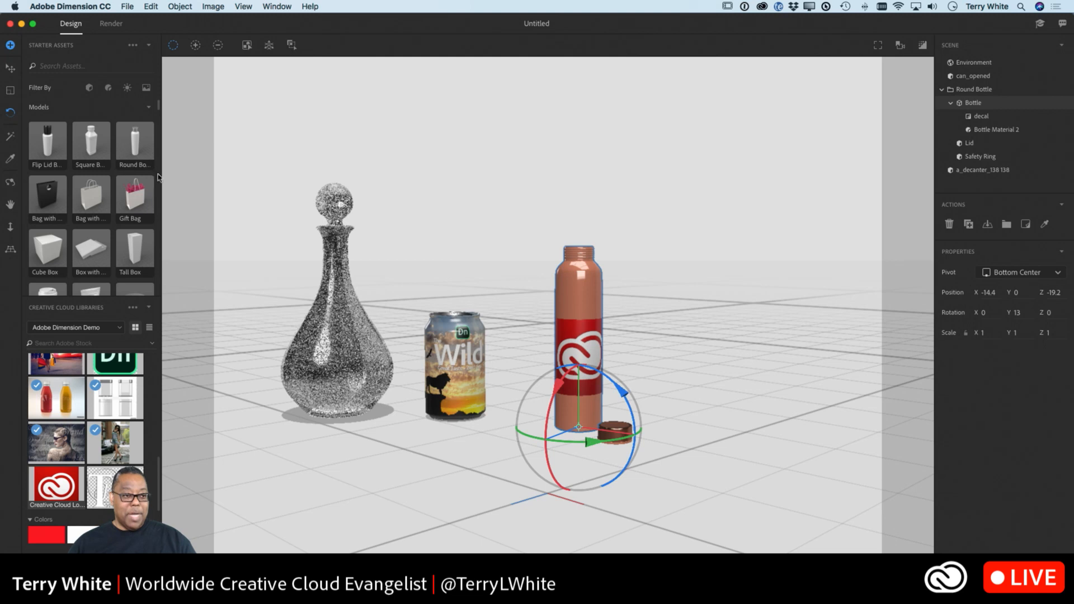
- Move the bottle back behind the can to about X -85.1, Z -66.9
{"action": "left_click", "coordinate": [11, 69]}
{"action": "left_click", "coordinate": [532, 365]}
{"action": "left_click", "coordinate": [582, 388]}
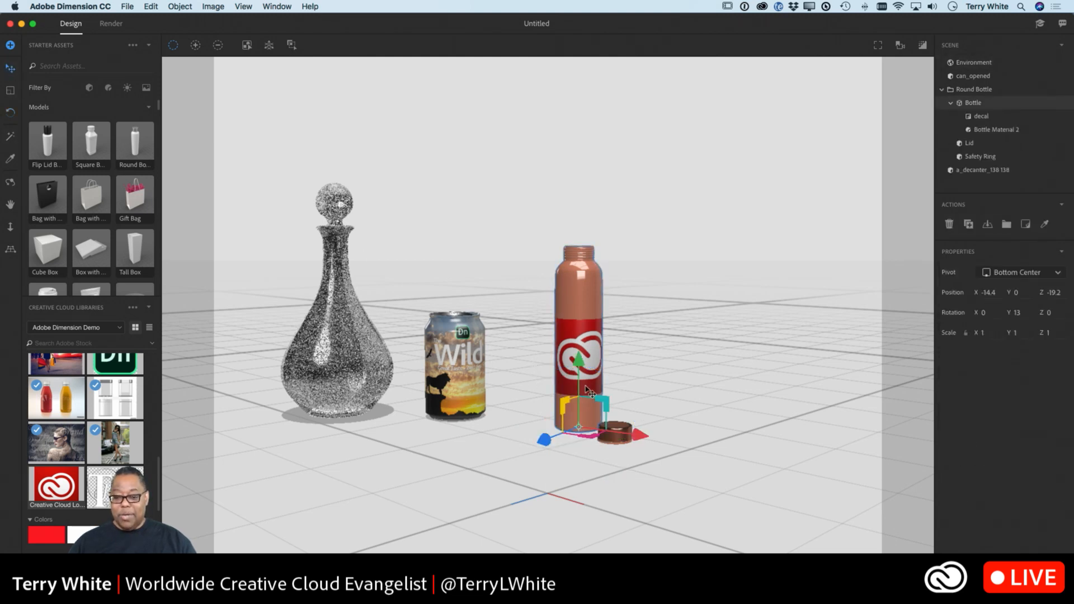
{"action": "left_click_drag", "start_coordinate": [587, 390], "coordinate": [506, 339]}
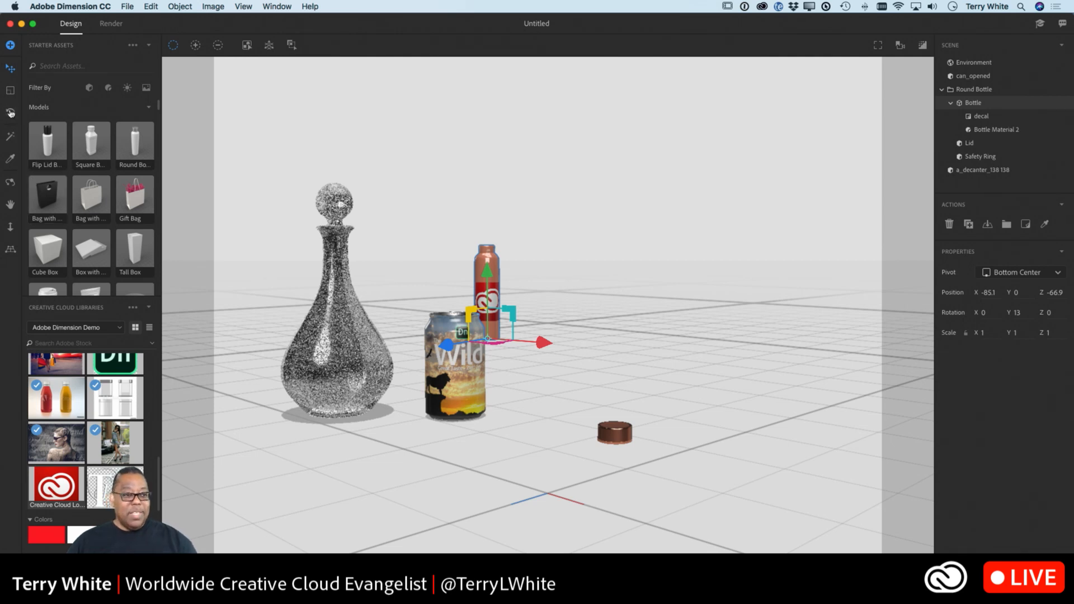
- Scale the bottle up uniformly to about 1.5 and deselect it
{"action": "left_click", "coordinate": [6, 93]}
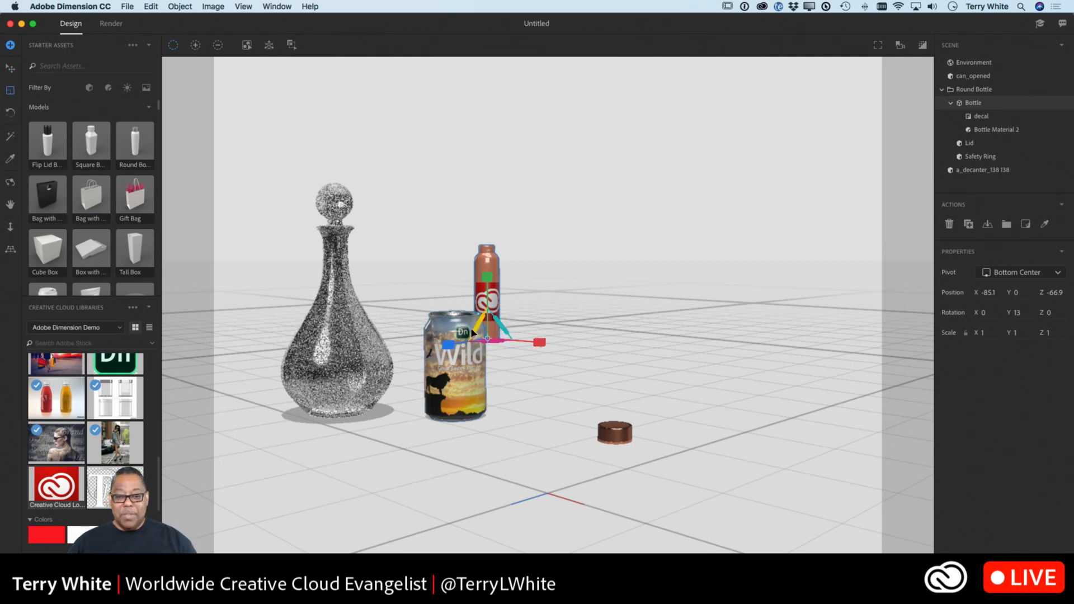
{"action": "left_click_drag", "start_coordinate": [487, 284], "coordinate": [489, 251]}
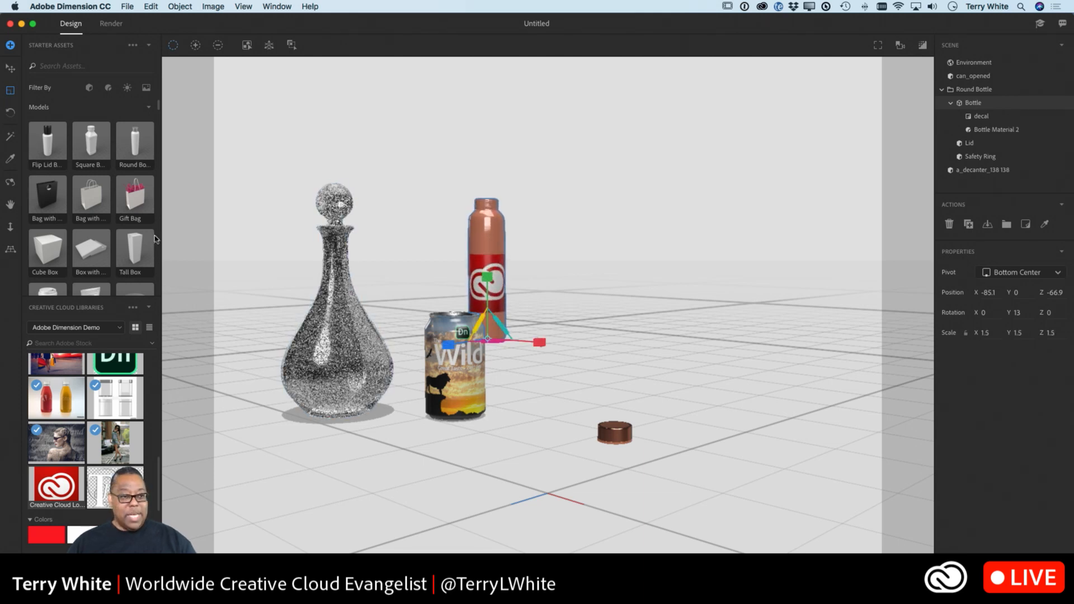
{"action": "left_click", "coordinate": [9, 71]}
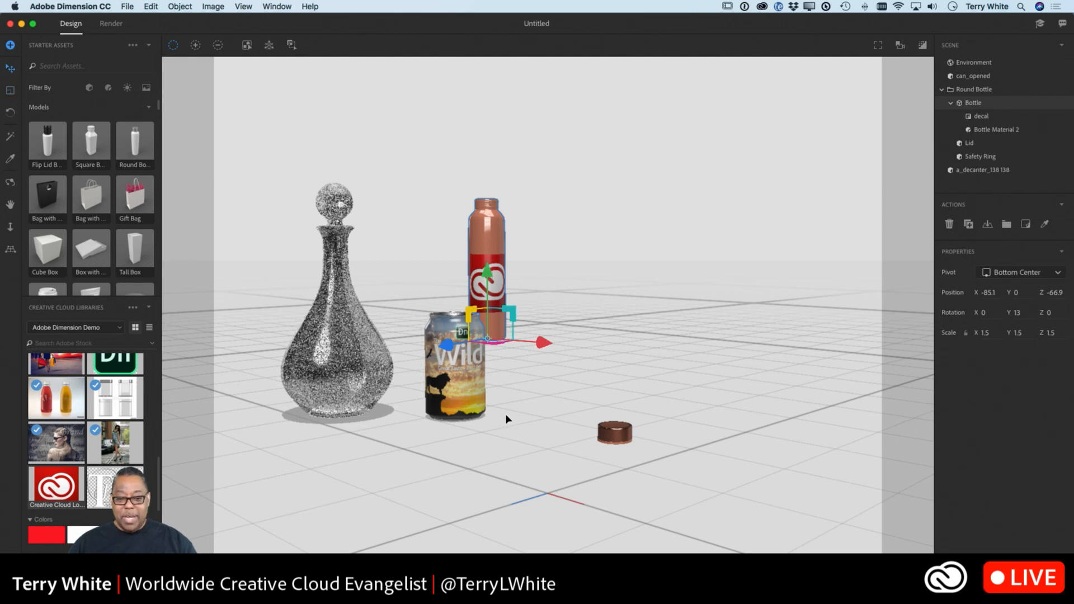
{"action": "left_click", "coordinate": [506, 416]}
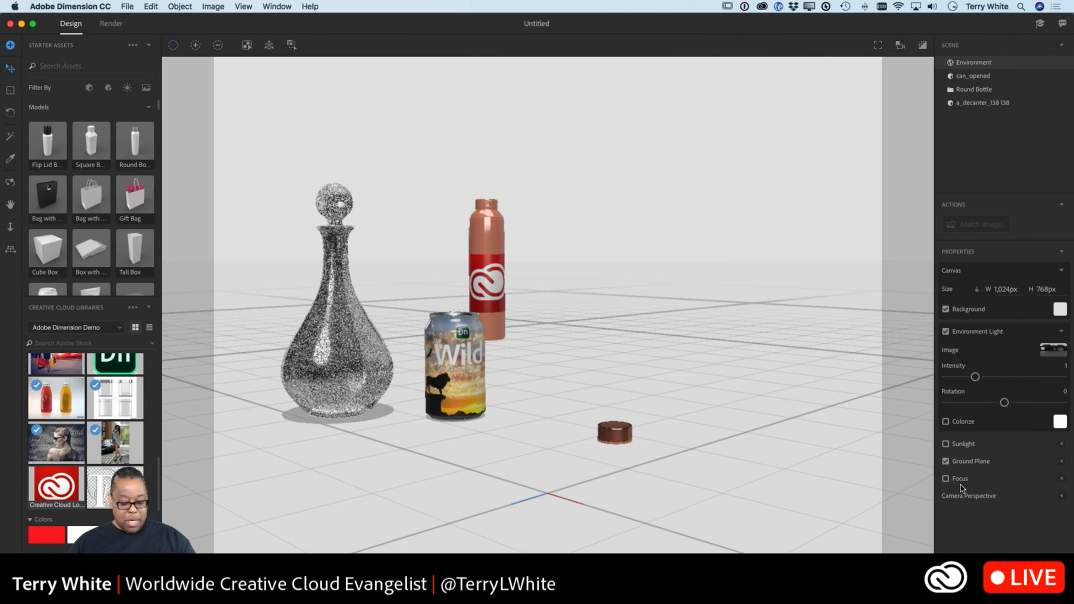
- Turn on Focus for the scene's camera and show the render preview
{"action": "key", "text": "ctrl+alt"}
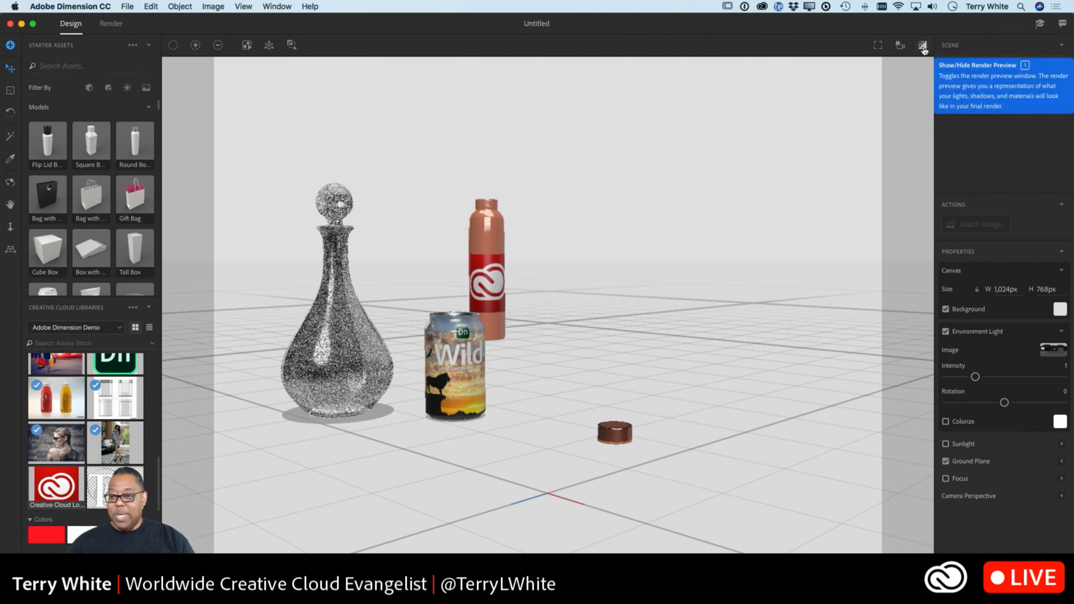
{"action": "left_click", "coordinate": [947, 480]}
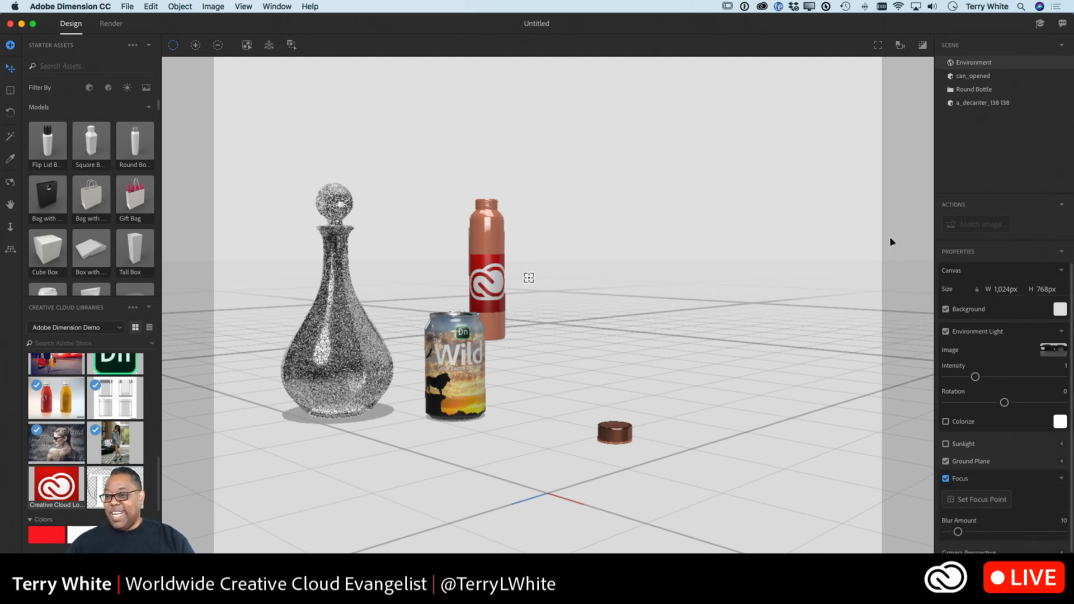
{"action": "left_click", "coordinate": [922, 45]}
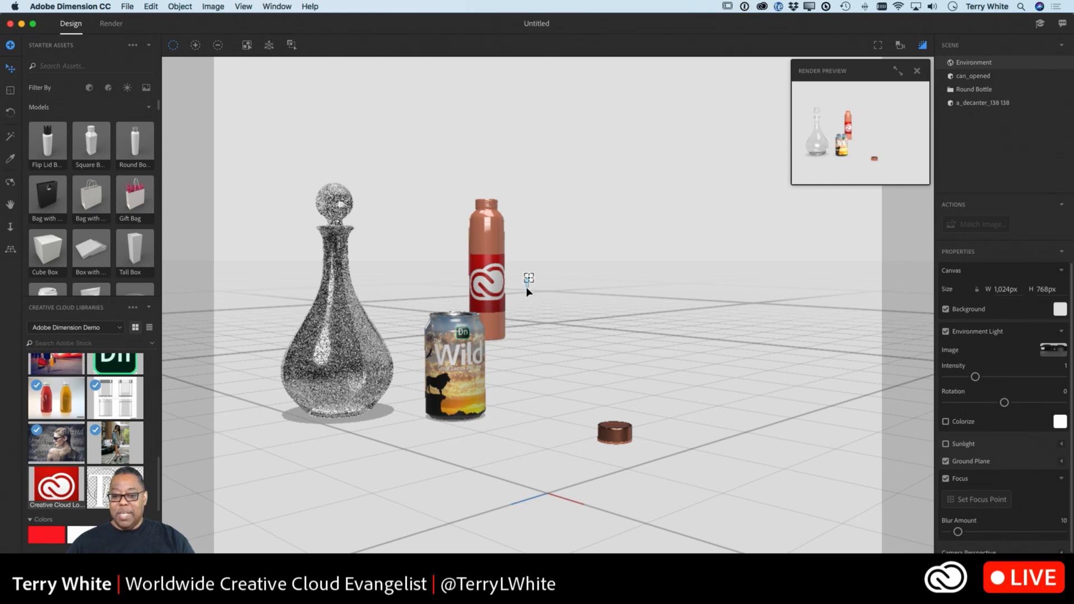
- Set the focus point on the front of the can and adjust the blur amount to about 10.6
{"action": "left_click", "coordinate": [974, 506]}
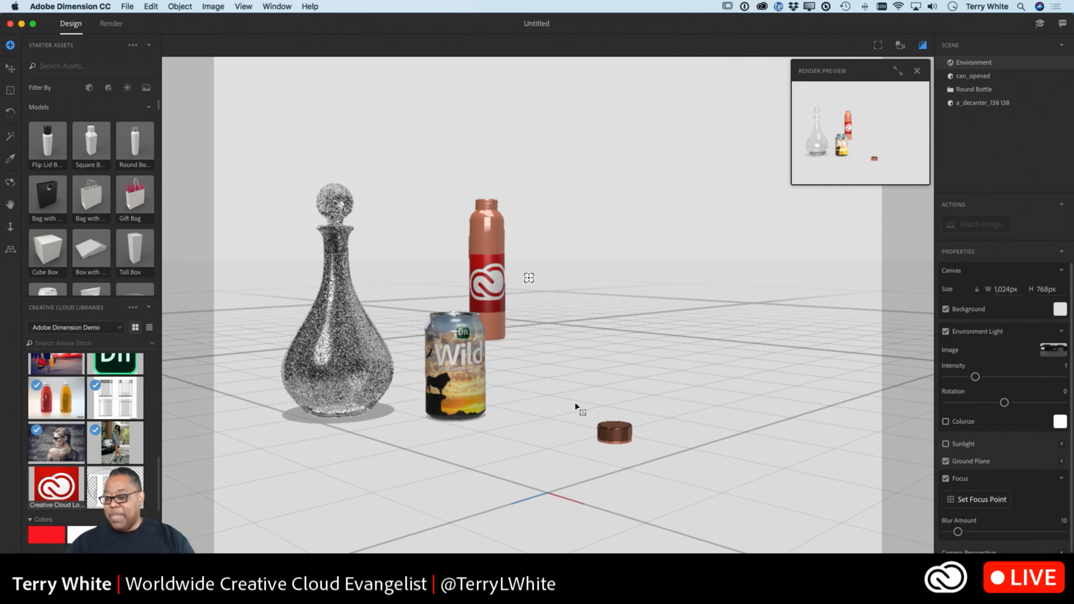
{"action": "left_click", "coordinate": [445, 358]}
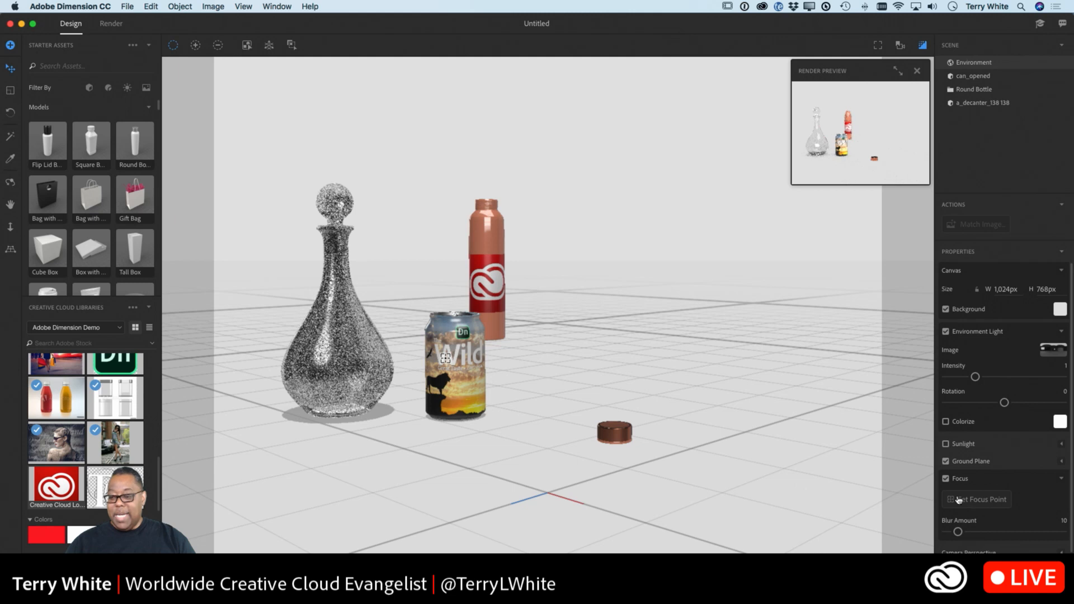
{"action": "left_click_drag", "start_coordinate": [962, 536], "coordinate": [972, 532]}
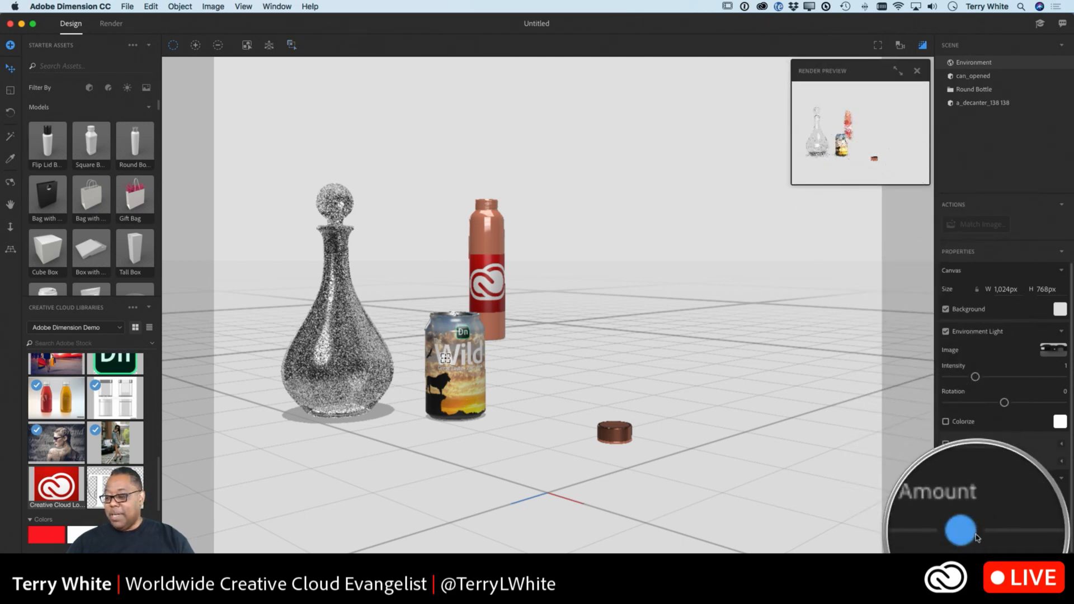
{"action": "left_click_drag", "start_coordinate": [972, 533], "coordinate": [958, 535]}
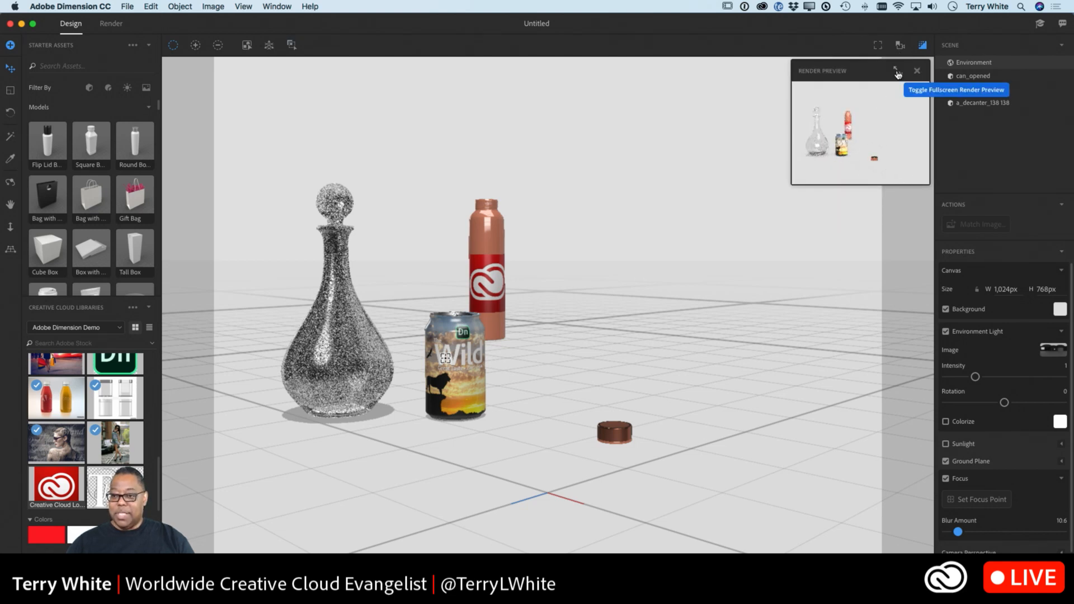
- Check the focus blur on the can and bottle in a full-screen render preview and close the preview
{"action": "left_click", "coordinate": [897, 73]}
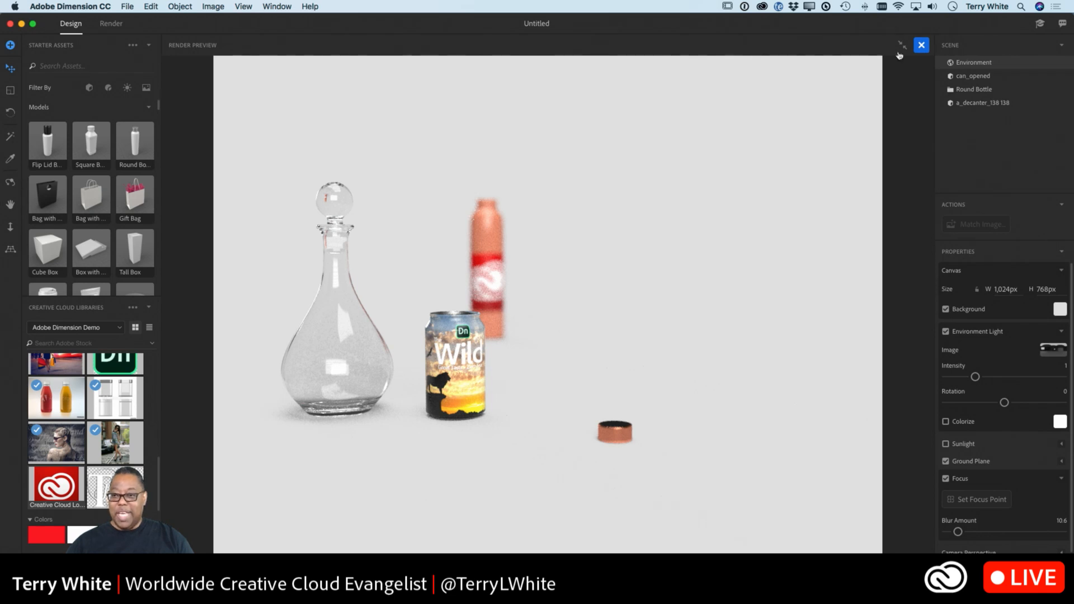
{"action": "left_click", "coordinate": [922, 45]}
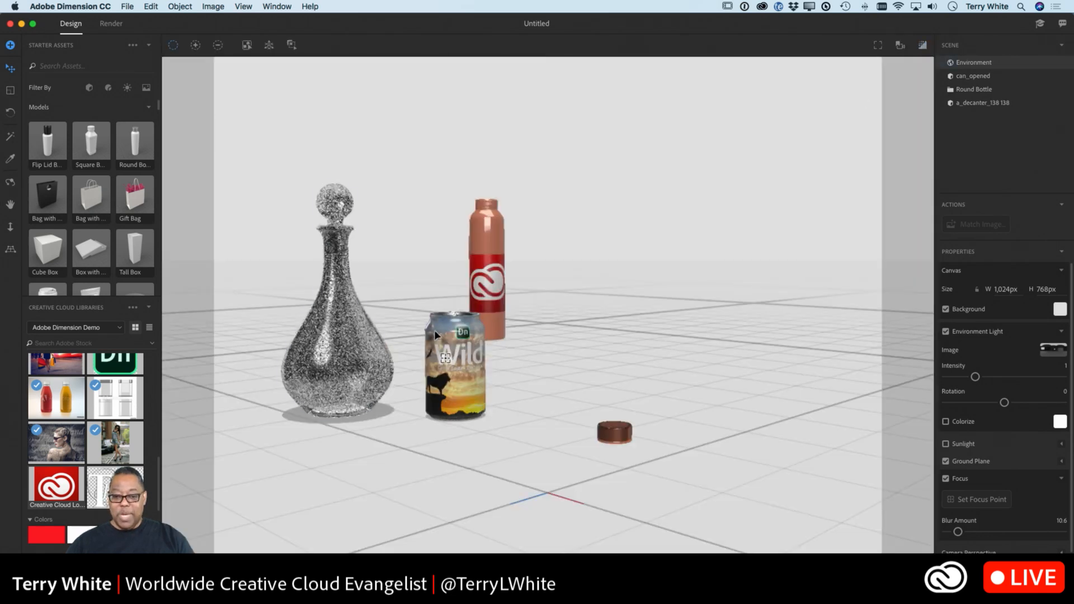
- Move the glass decanter back behind the can to about X -89.4, Z -44.5
{"action": "left_click", "coordinate": [328, 389]}
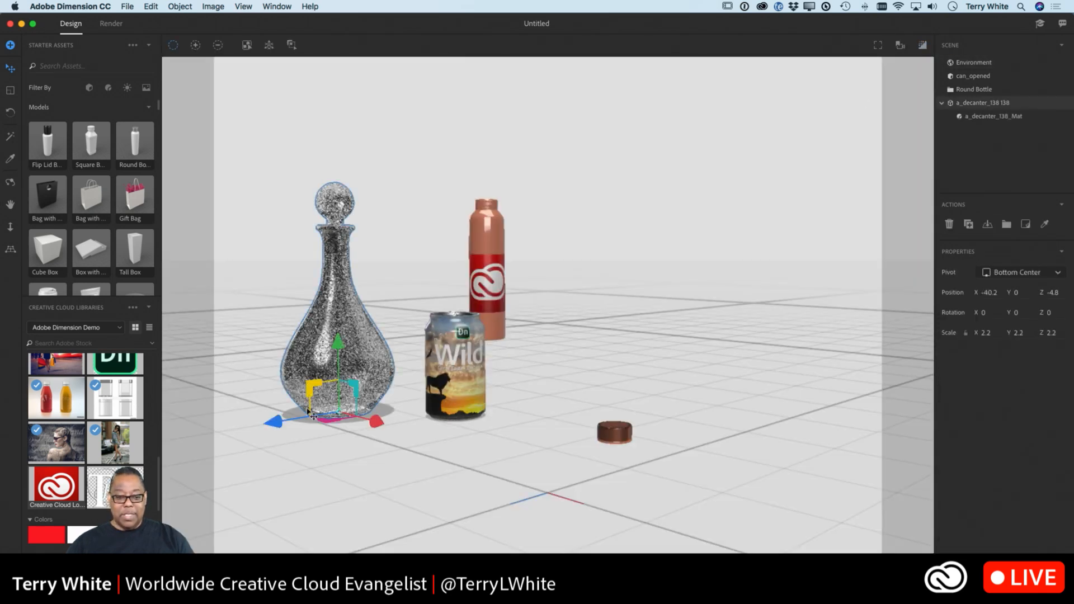
{"action": "left_click_drag", "start_coordinate": [312, 414], "coordinate": [295, 407]}
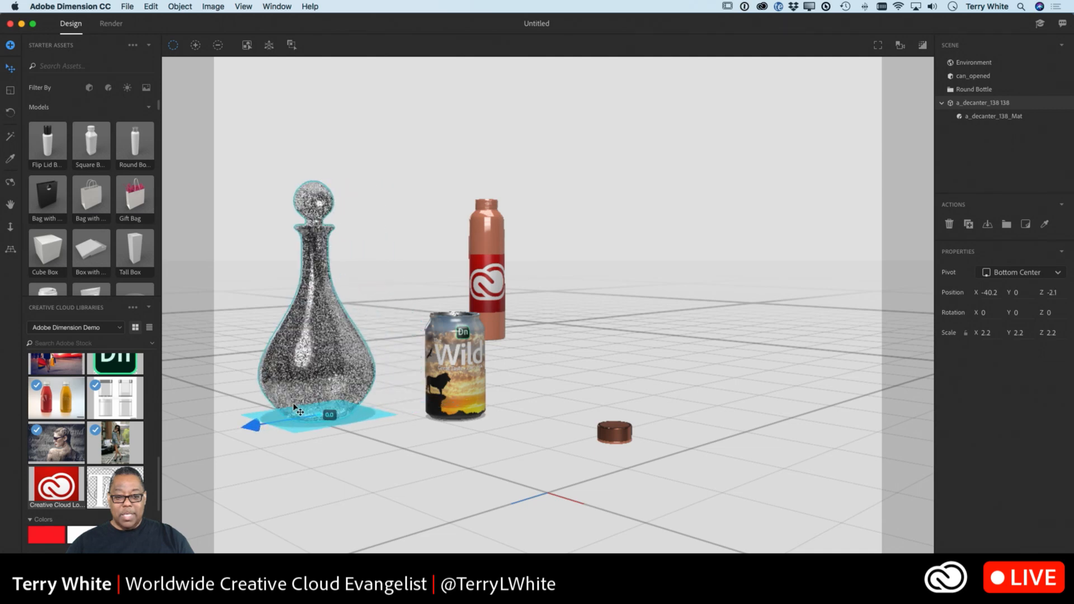
{"action": "left_click_drag", "start_coordinate": [333, 377], "coordinate": [411, 333]}
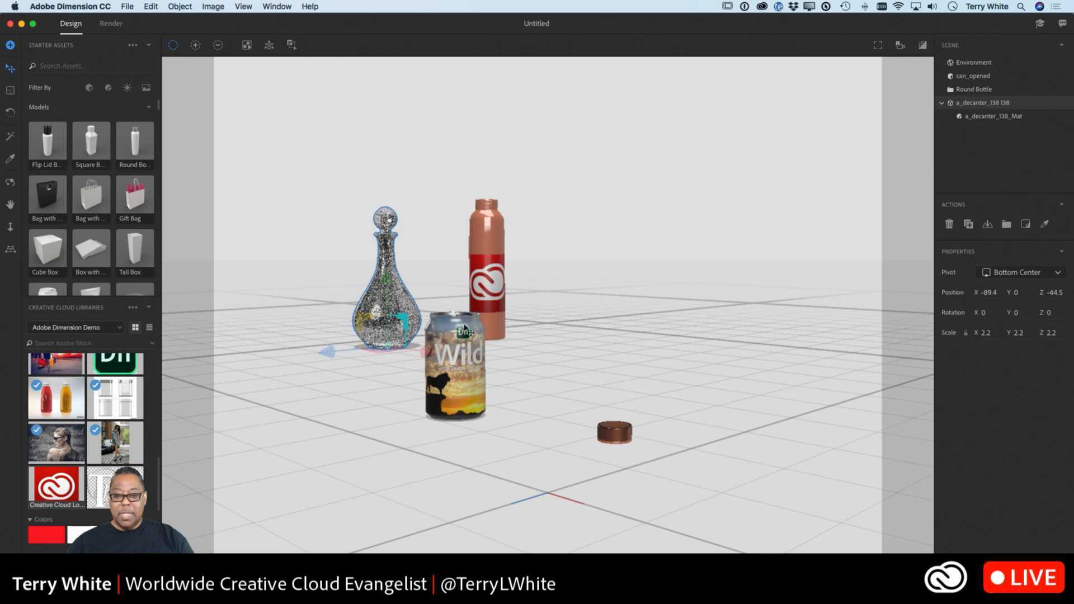
- Render a preview to check the blur on the repositioned decanter, close it and deselect the decanter
{"action": "left_click", "coordinate": [921, 45]}
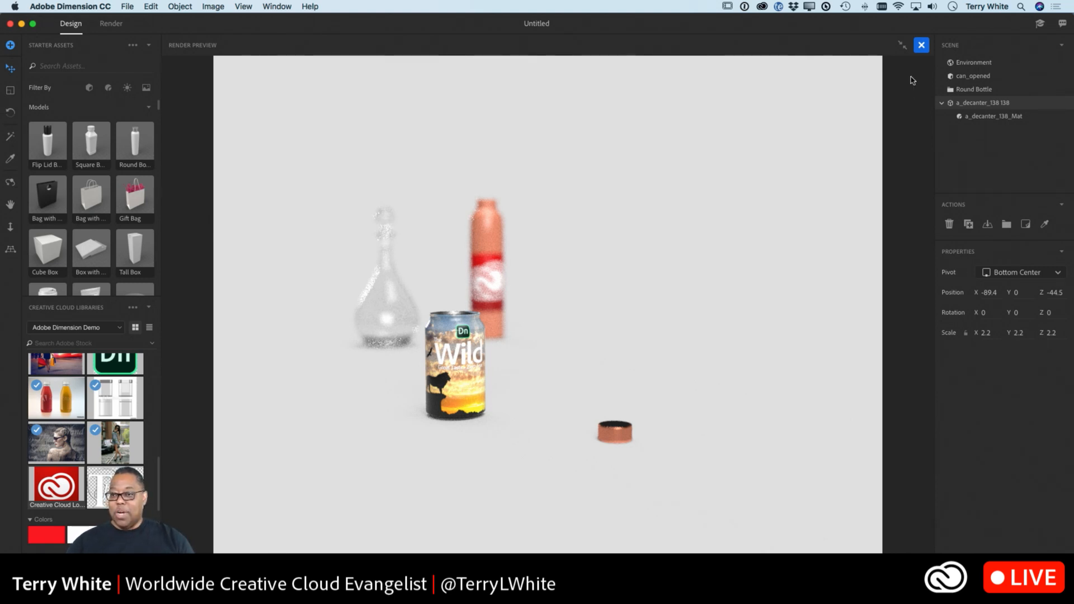
{"action": "left_click", "coordinate": [923, 46]}
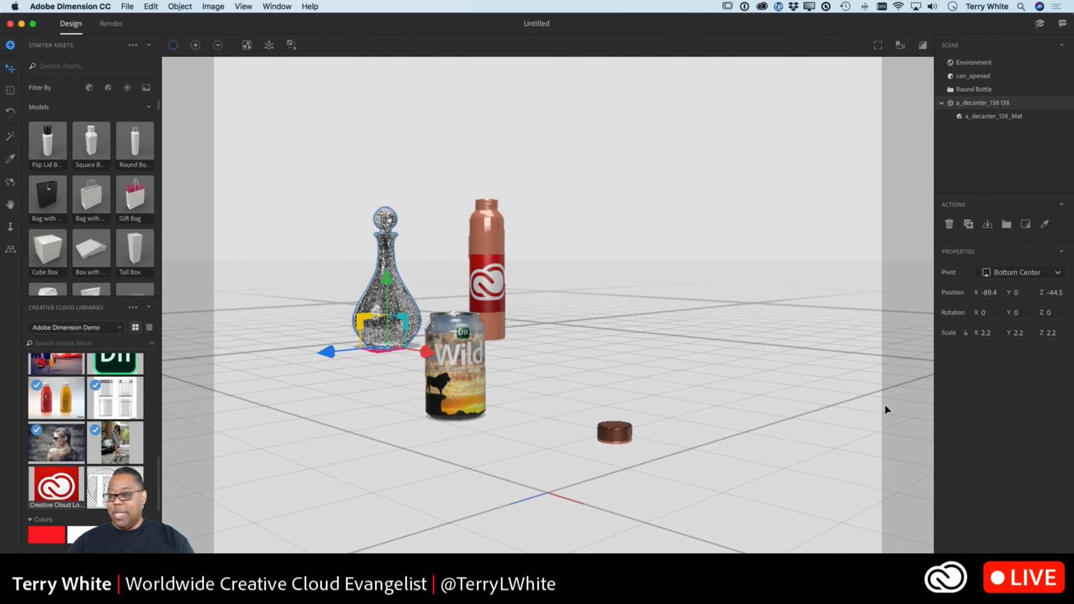
{"action": "left_click", "coordinate": [832, 380]}
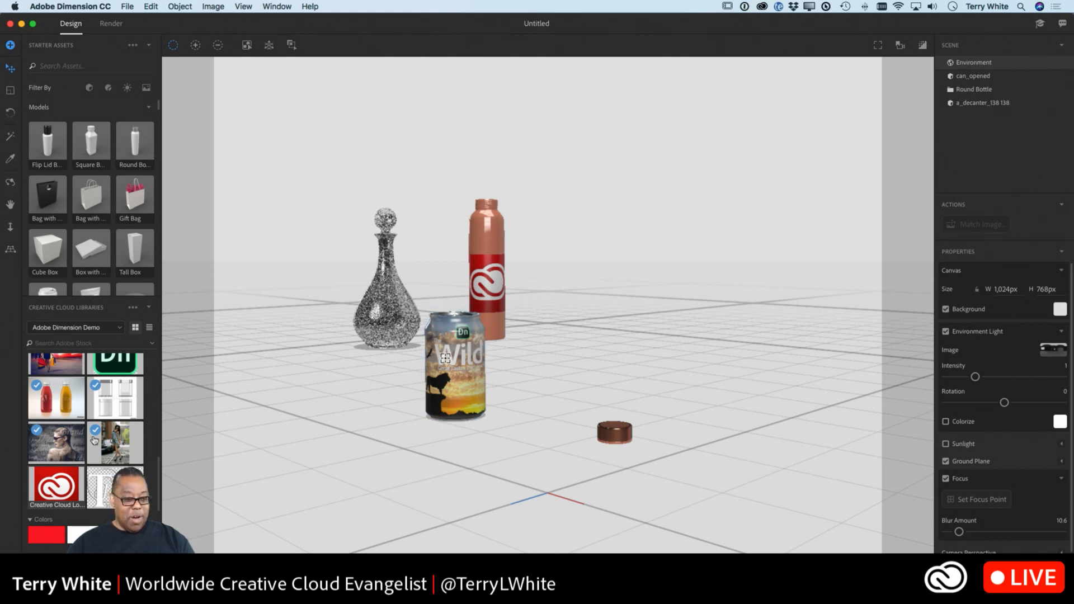
- Use the library image "fashionable" as the background and match the scene to its aspect ratio, environment light, sunlight and camera perspective
{"action": "scroll", "coordinate": [90, 435], "scroll_direction": "down", "scroll_amount": 10}
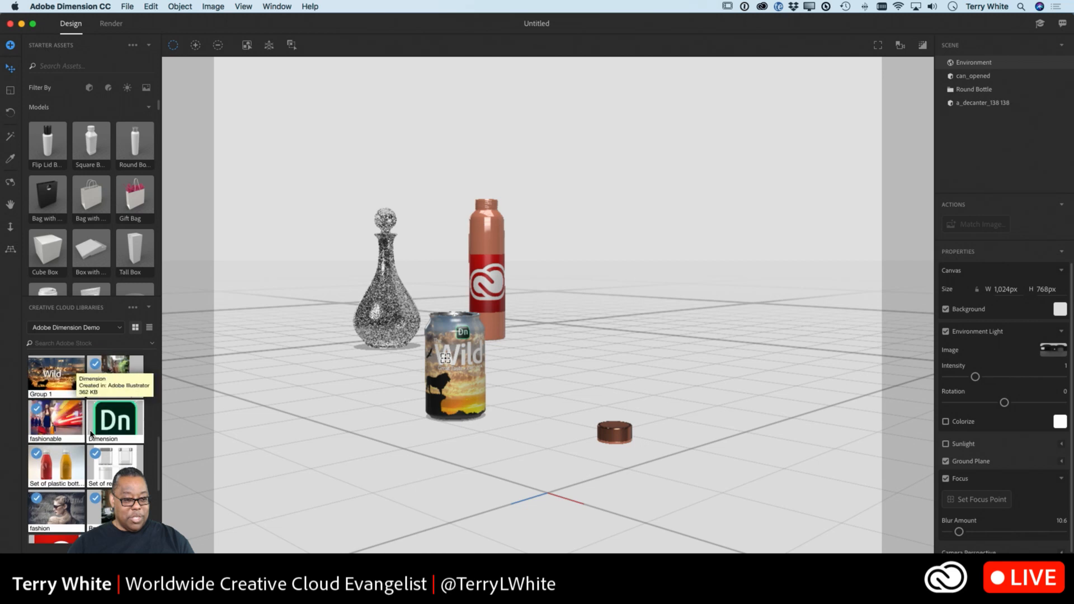
{"action": "scroll", "coordinate": [61, 465], "scroll_direction": "down", "scroll_amount": 2}
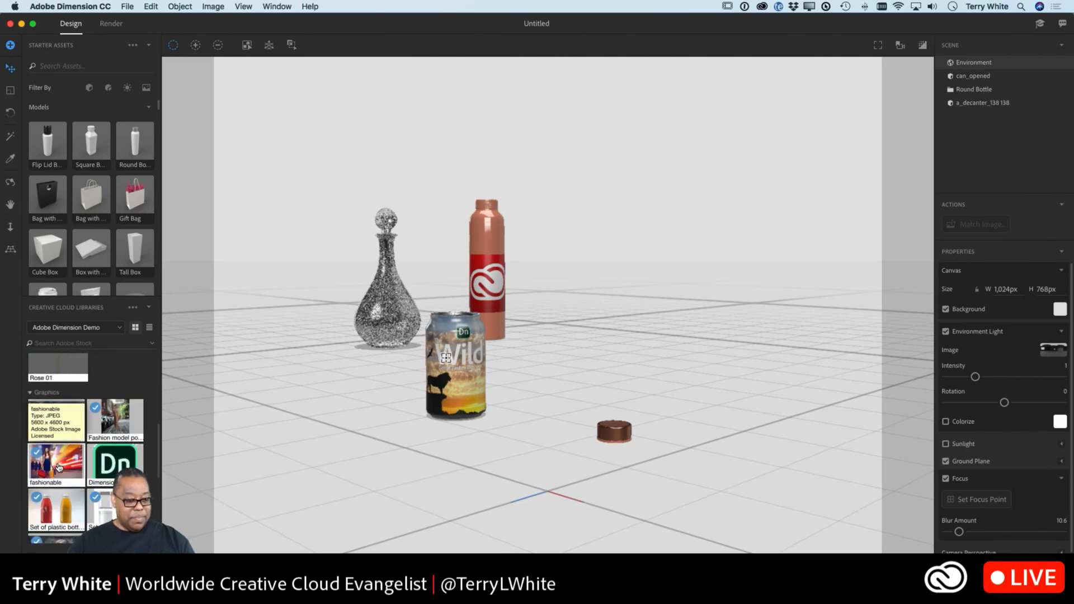
{"action": "scroll", "coordinate": [59, 467], "scroll_direction": "down", "scroll_amount": 7}
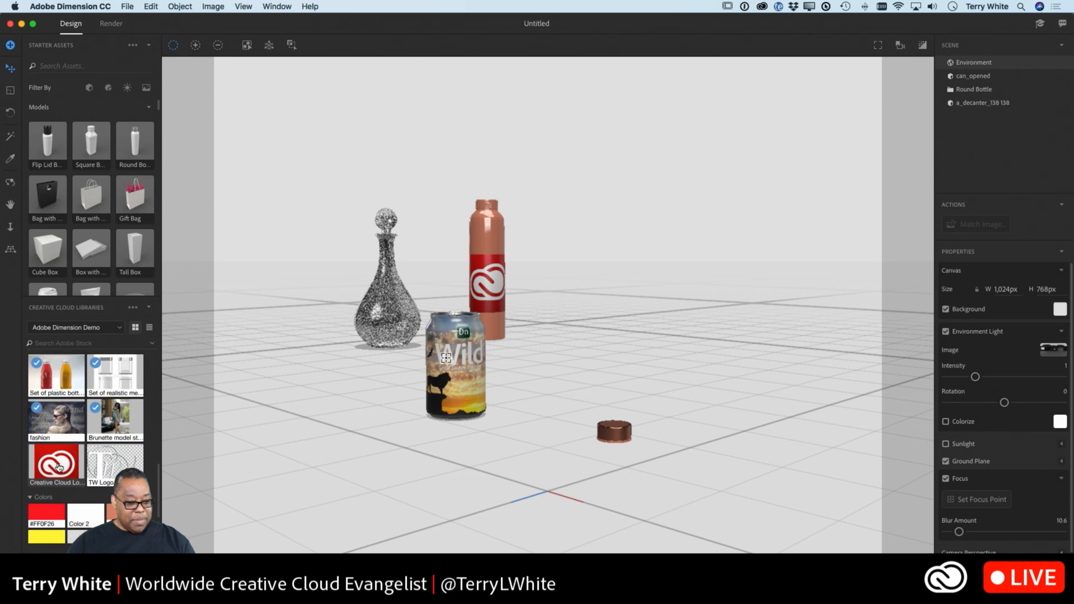
{"action": "scroll", "coordinate": [60, 466], "scroll_direction": "up", "scroll_amount": 7}
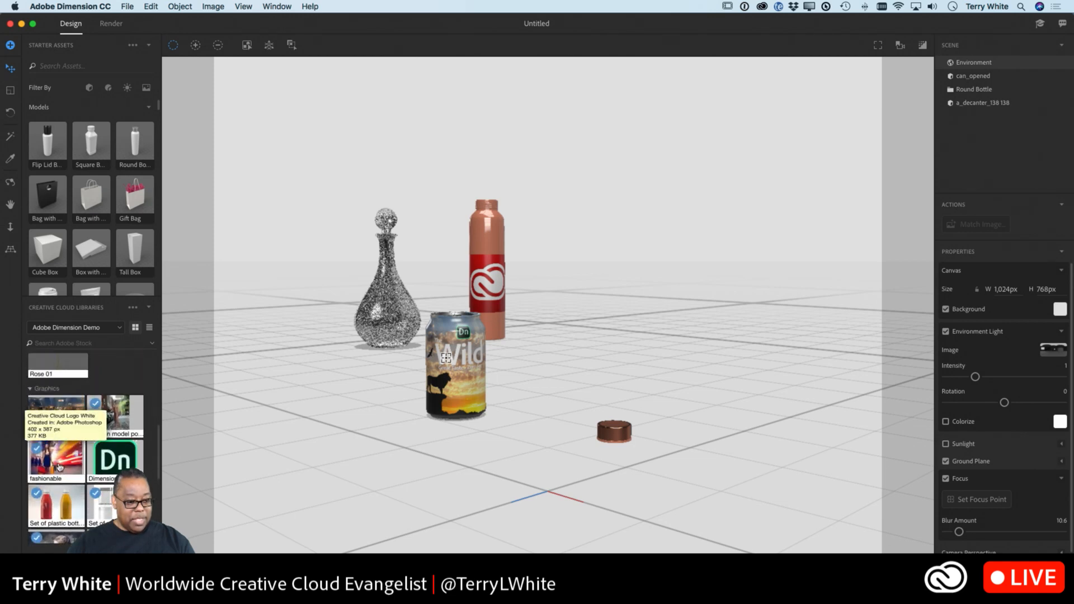
{"action": "left_click_drag", "start_coordinate": [58, 467], "coordinate": [331, 412]}
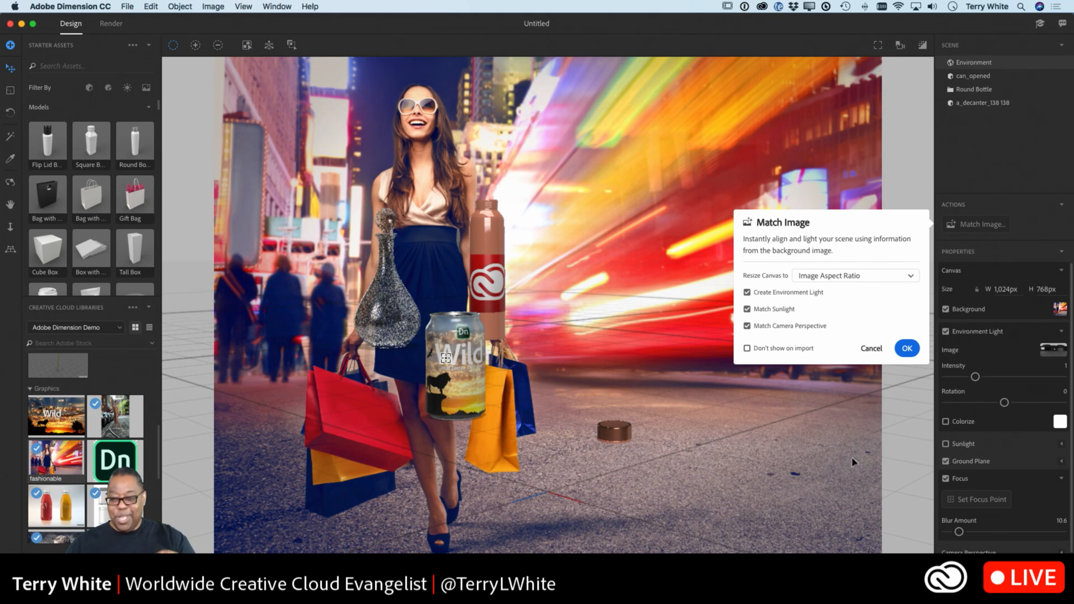
{"action": "left_click", "coordinate": [907, 348]}
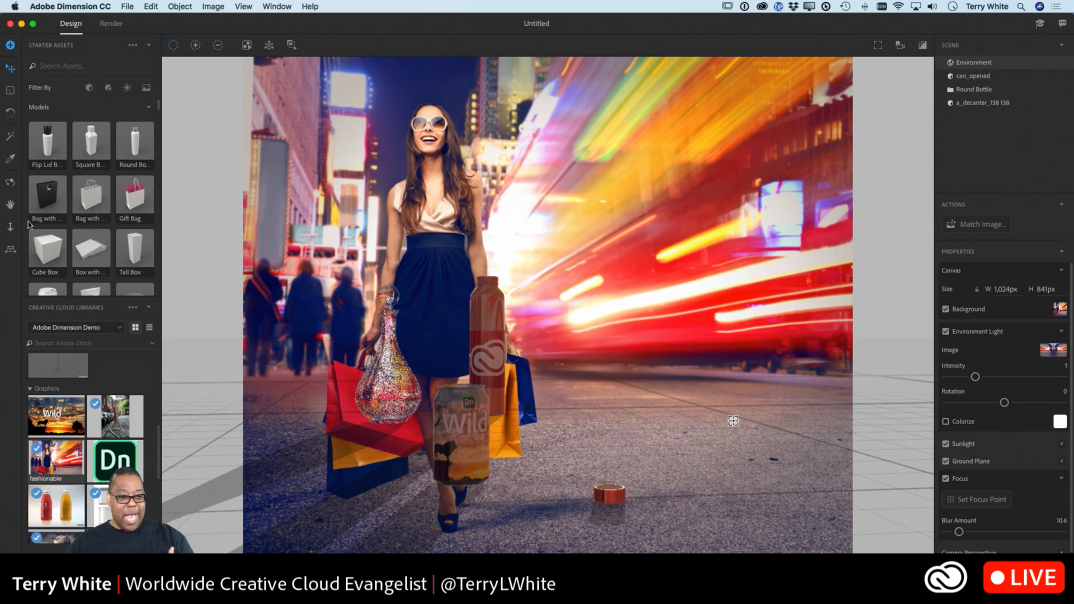
- Adjust the camera perspective with the Horizon tool so the objects stand lower on the street in the background image
{"action": "left_click", "coordinate": [10, 251]}
{"action": "left_click_drag", "start_coordinate": [550, 348], "coordinate": [557, 465]}
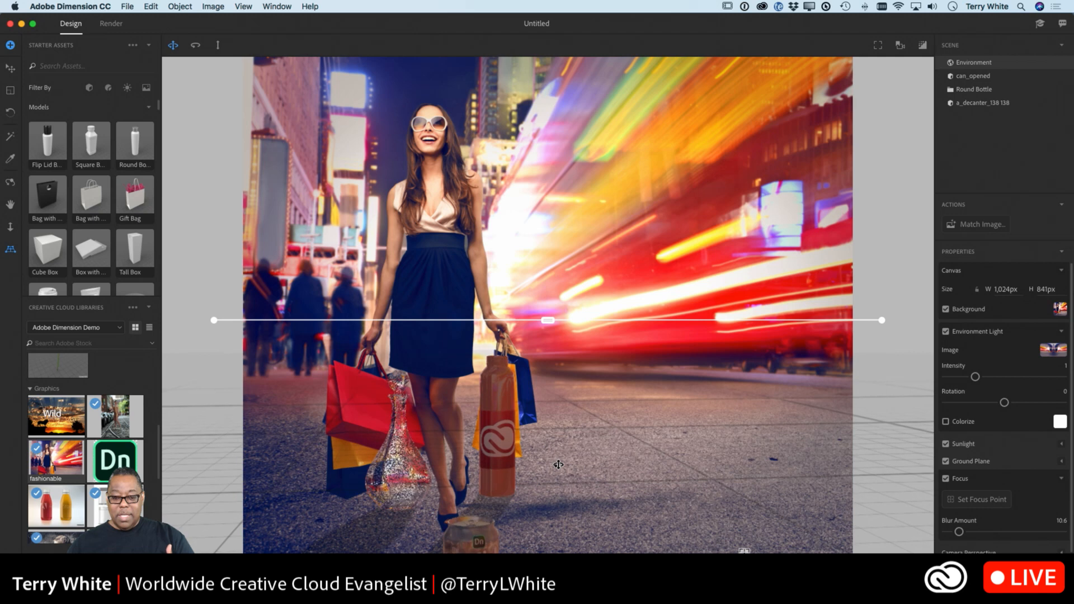
{"action": "left_click_drag", "start_coordinate": [558, 464], "coordinate": [556, 474]}
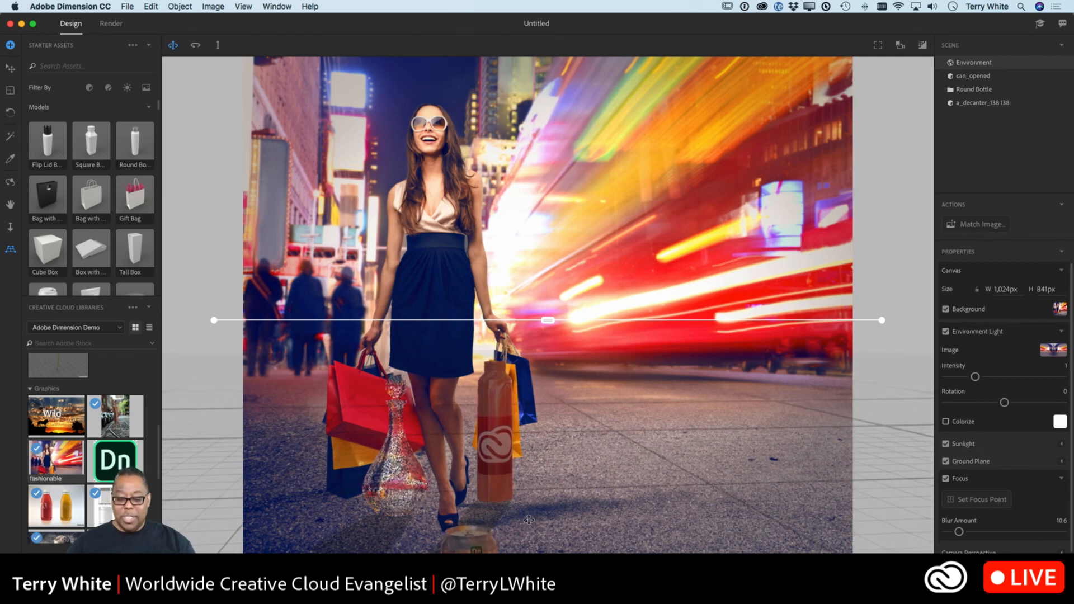
{"action": "mouse_move", "coordinate": [559, 533]}
{"action": "left_mouse_down"}
{"action": "mouse_move", "coordinate": [561, 507]}
{"action": "mouse_move", "coordinate": [566, 537]}
{"action": "left_mouse_up"}
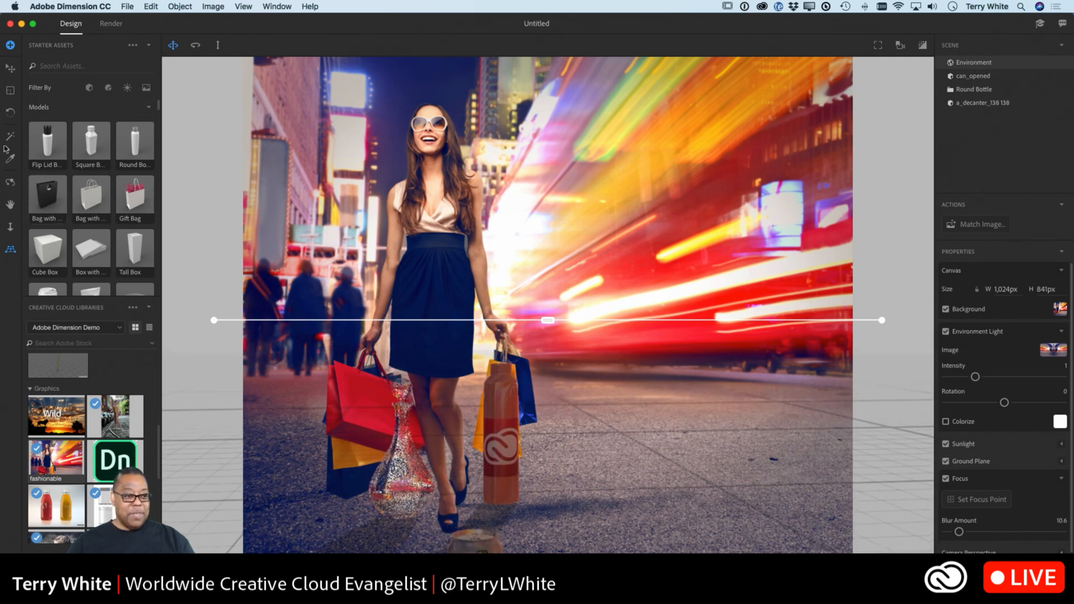
- Move the can to the street beside the shopping bags at about X -27, Z -110.4, and the bottle behind it at about X -2.7, Z -206.8
{"action": "left_click", "coordinate": [10, 68]}
{"action": "left_click_drag", "start_coordinate": [477, 538], "coordinate": [604, 437]}
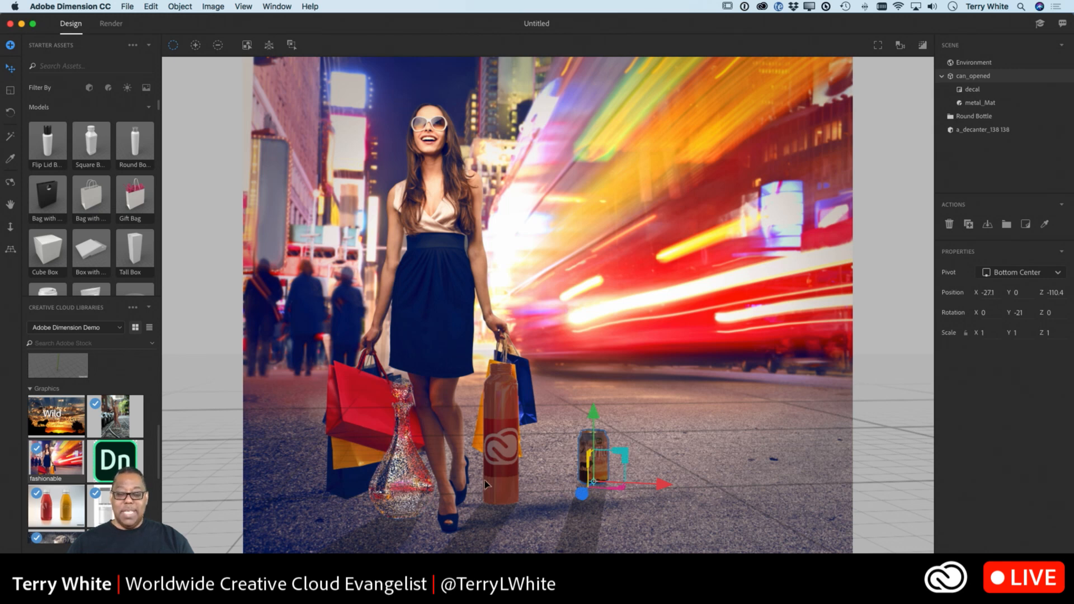
{"action": "left_click", "coordinate": [495, 464]}
{"action": "left_click_drag", "start_coordinate": [496, 461], "coordinate": [606, 405]}
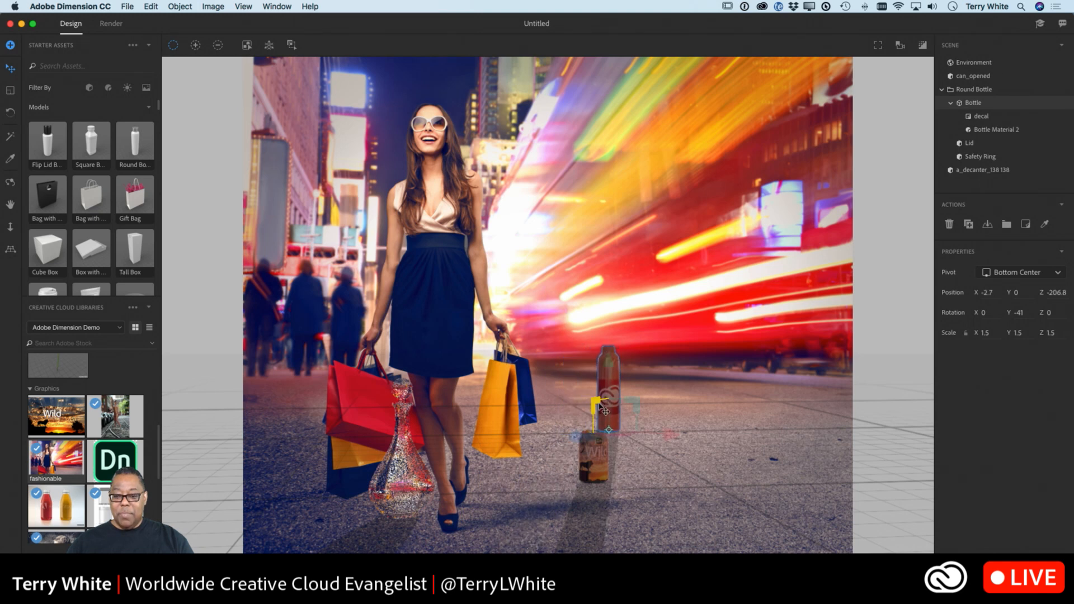
{"action": "left_click", "coordinate": [697, 419]}
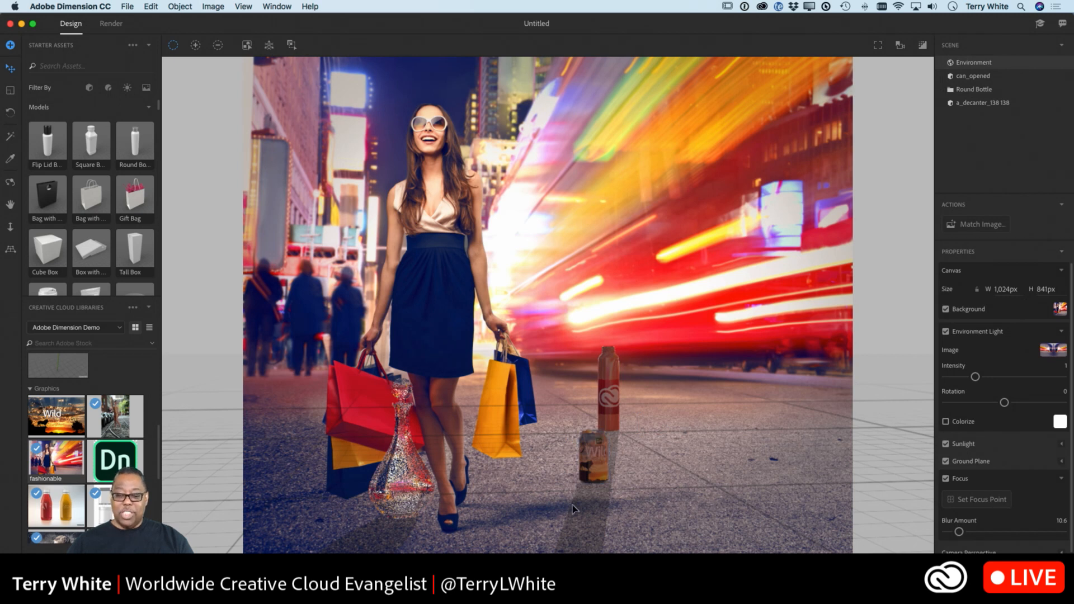